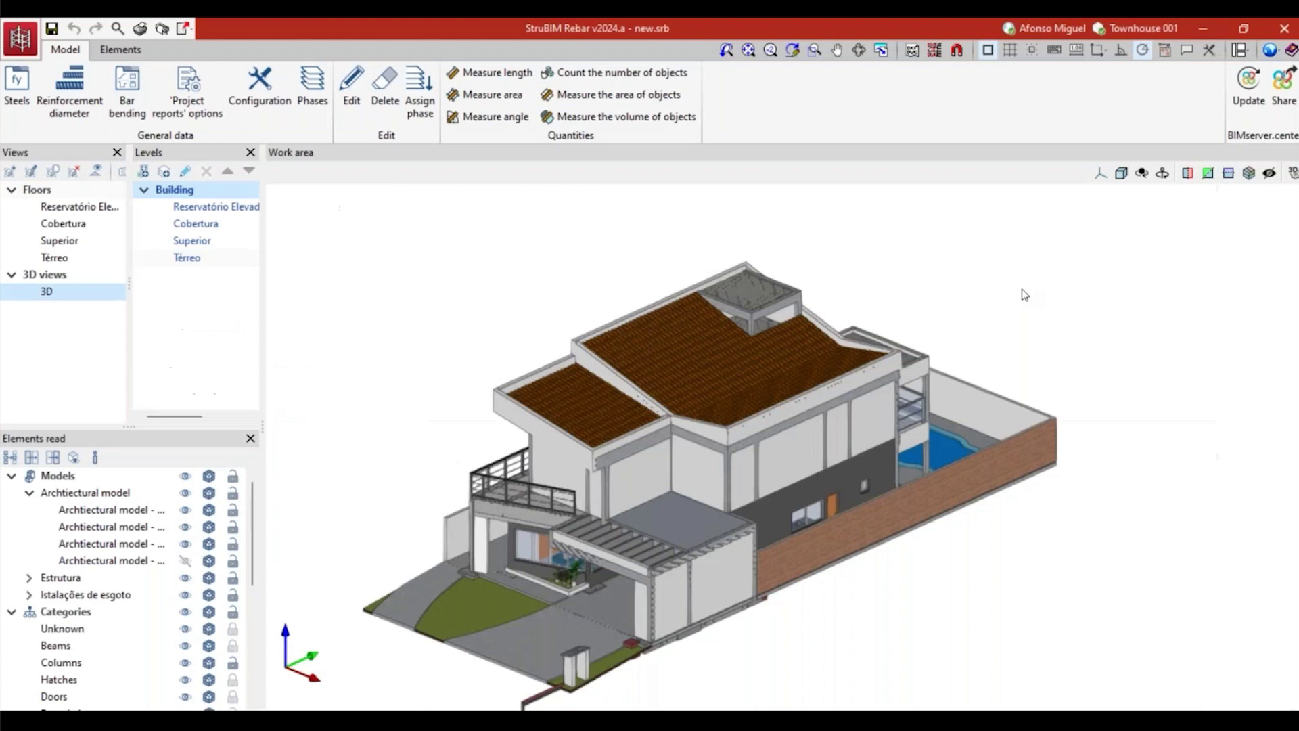
middle_drag(1022, 287, 1056, 240)
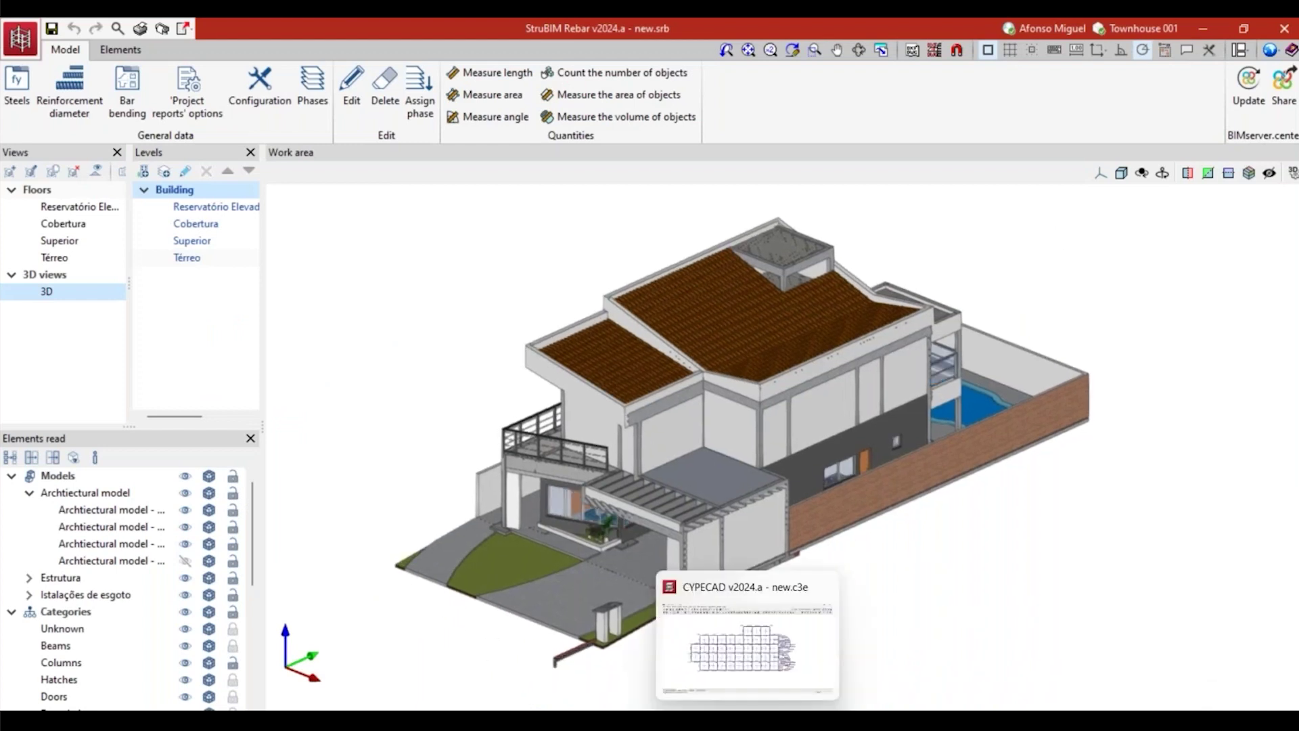
mouse_move(784, 718)
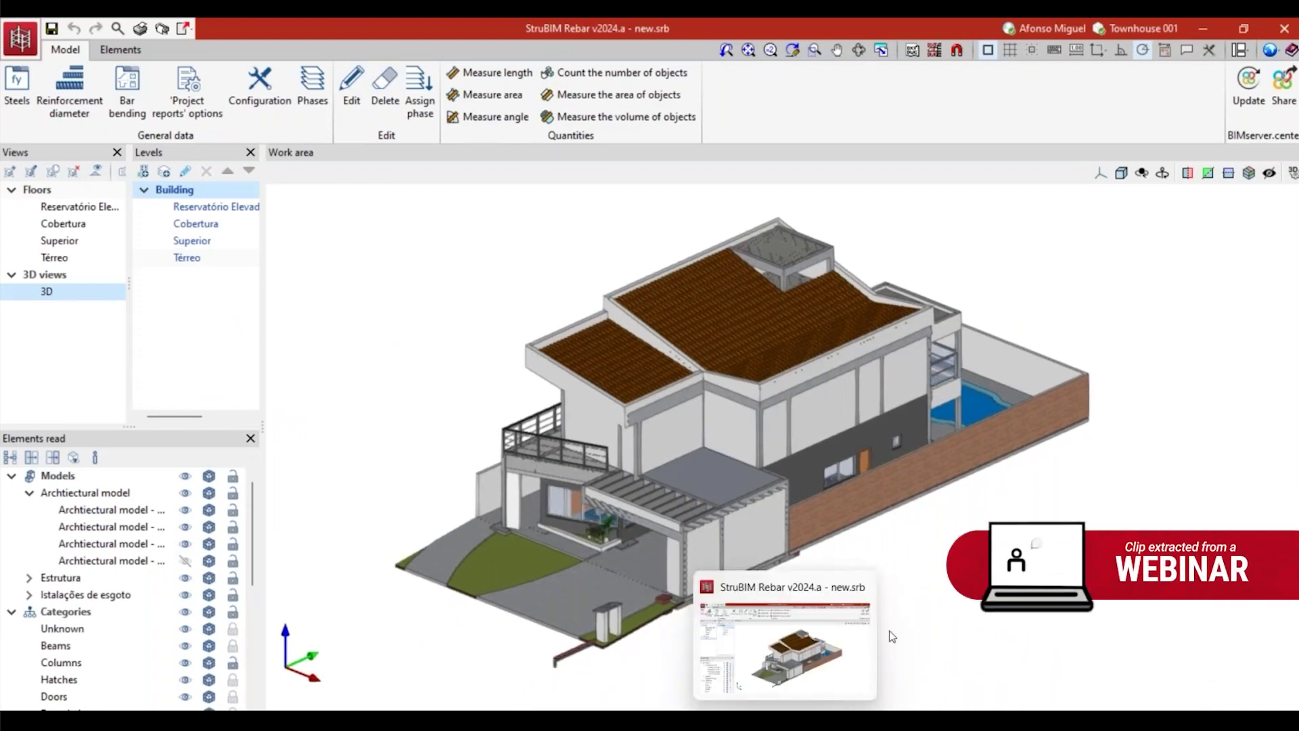
middle_drag(1010, 595, 978, 599)
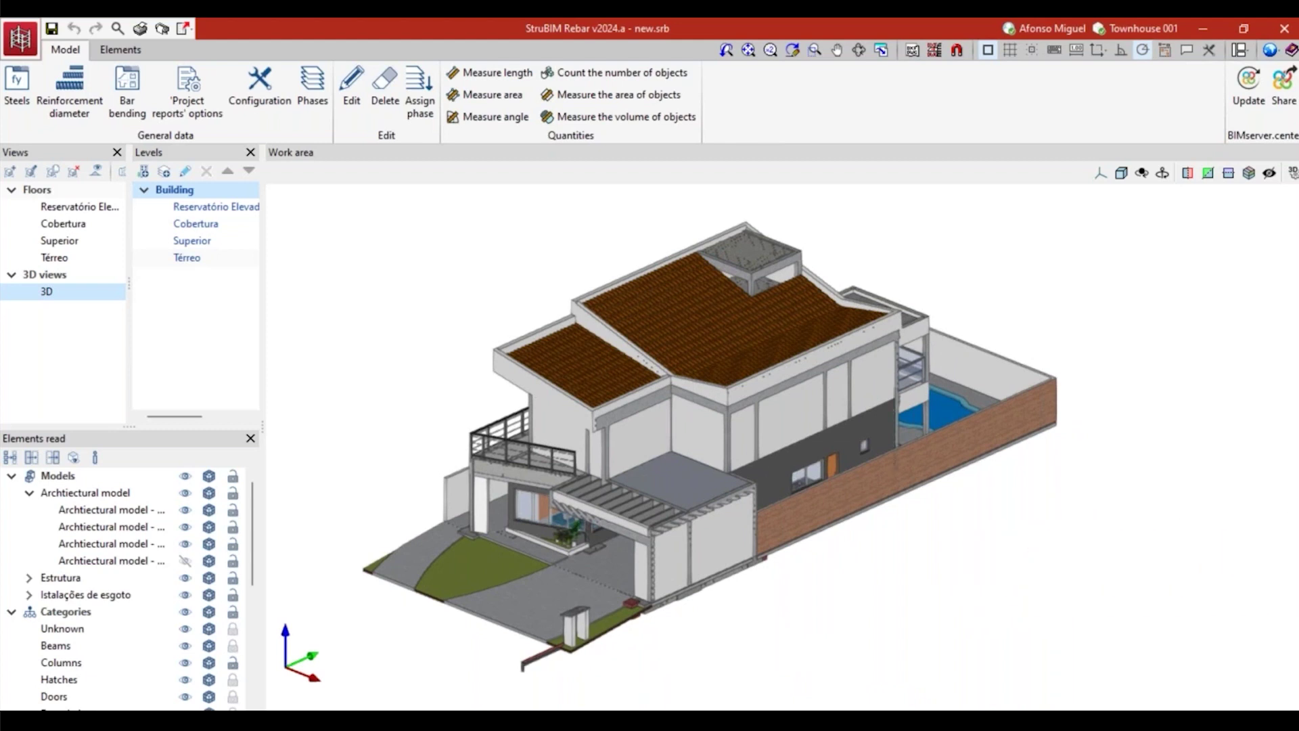
Step: Switch to CYPE Architecture's Sobrado Porto Rico.str file and turn on the visibility of all its own elements
mouse_move(720, 707)
click(648, 677)
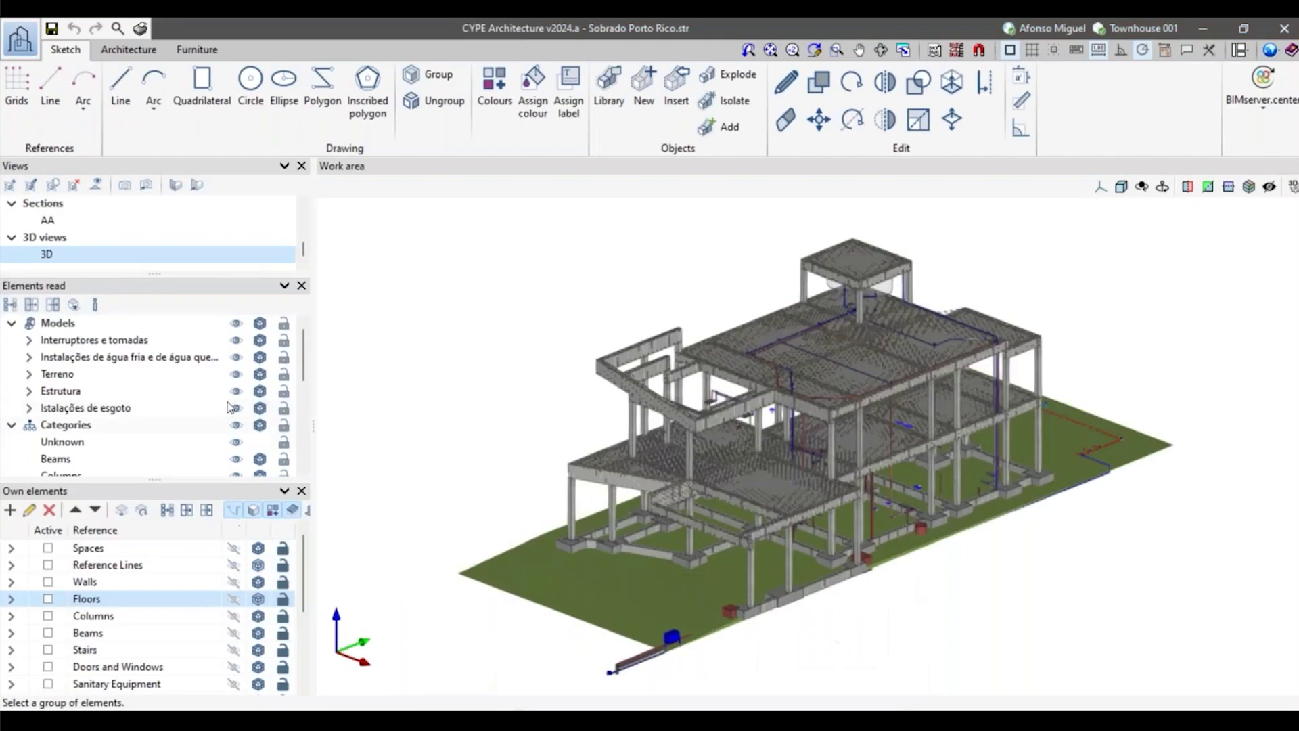
scroll(238, 396, down, 5)
scroll(238, 396, down, 3)
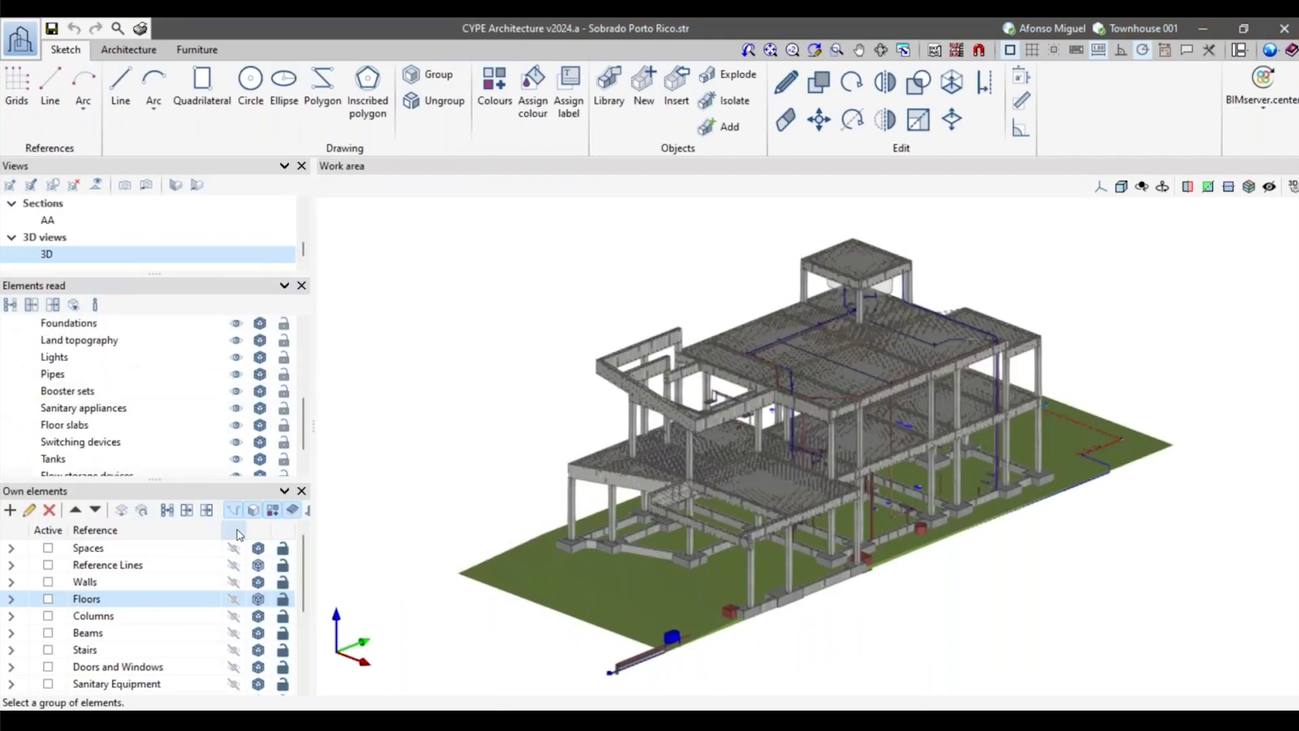
click(234, 530)
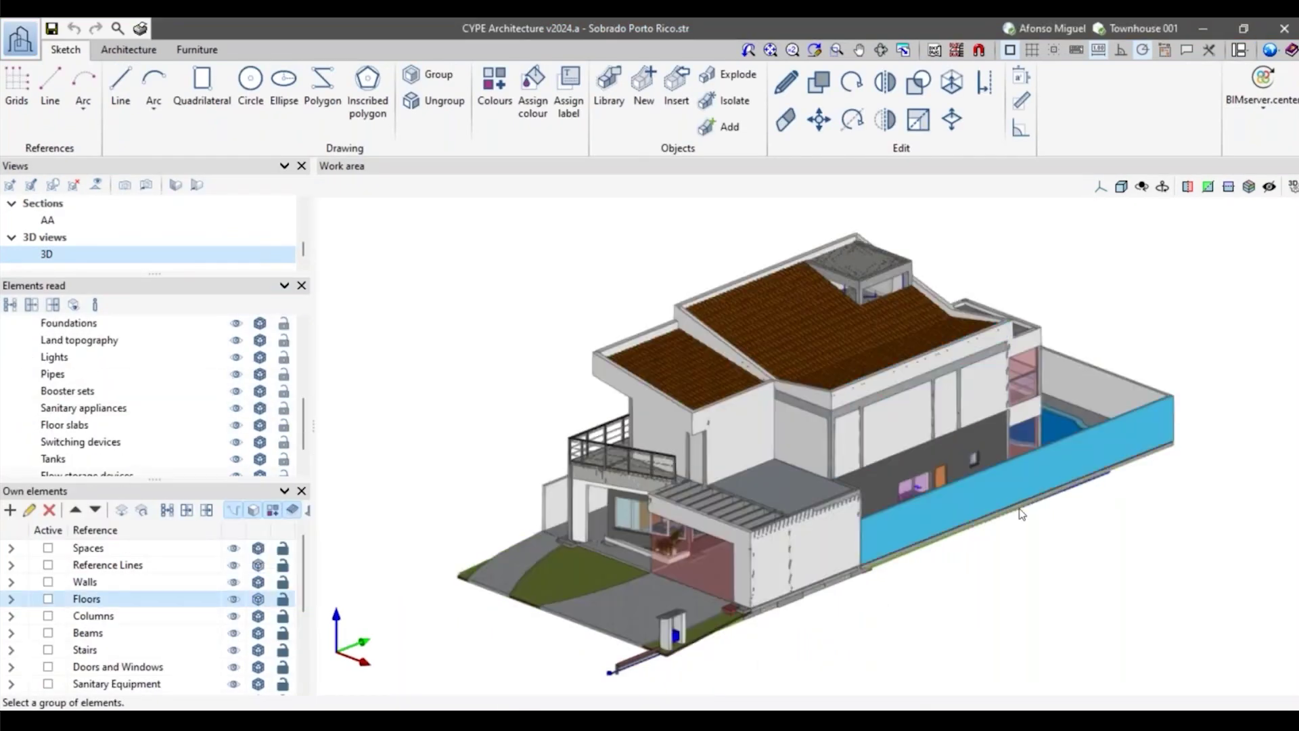
Step: Compare the house in StruBIM Rebar with the CYPE Architecture model, ending back in StruBIM Rebar
mouse_move(859, 719)
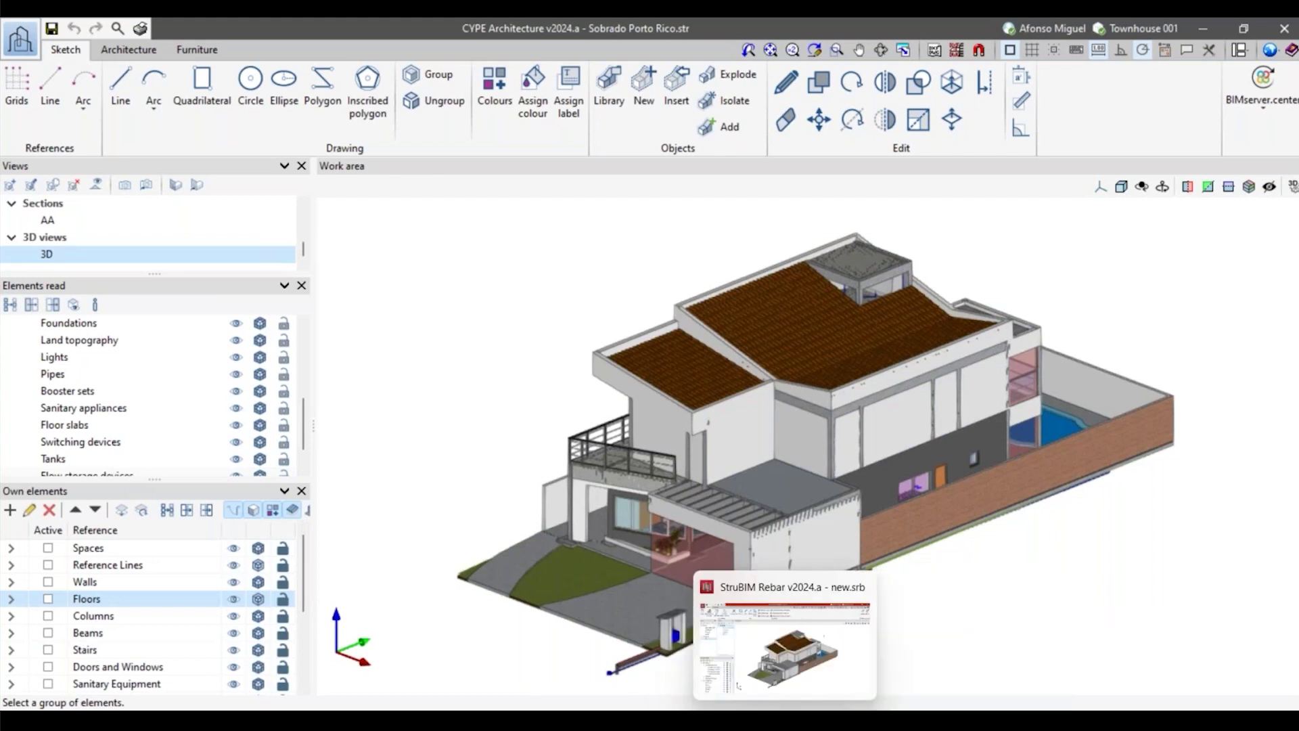
click(785, 718)
mouse_move(711, 719)
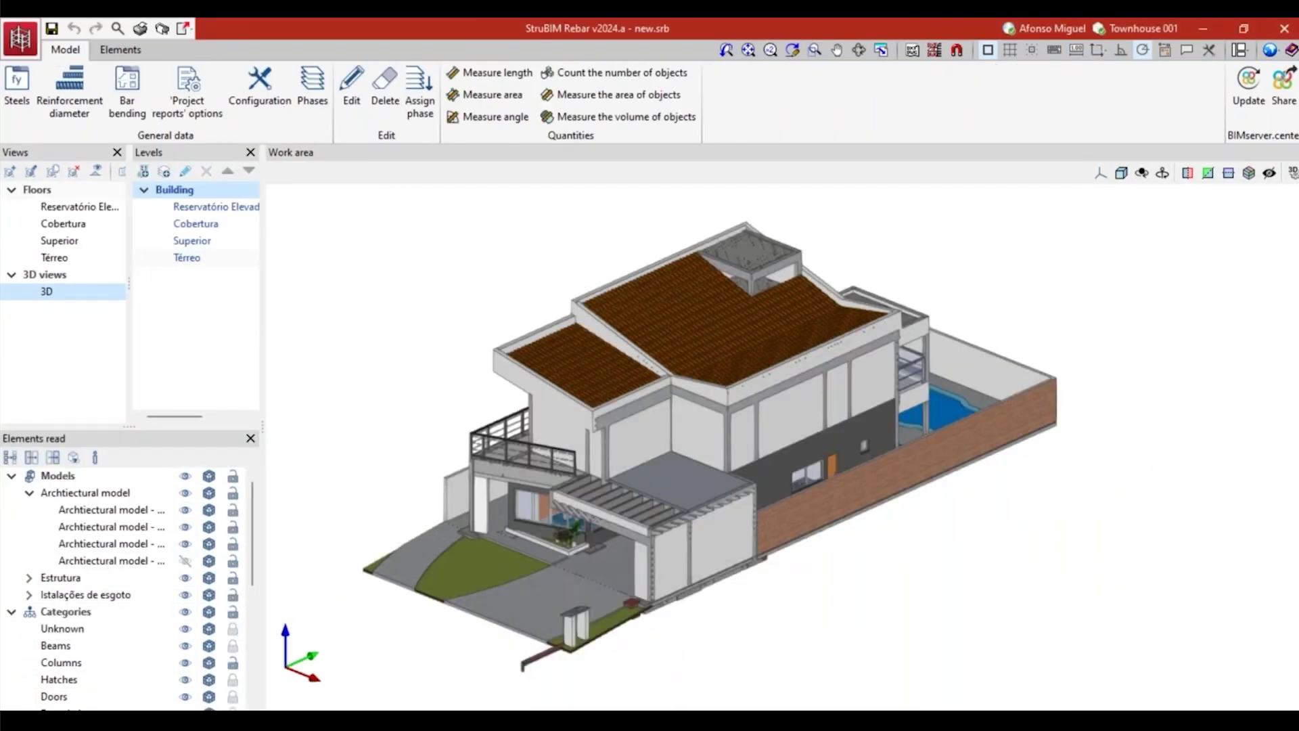
click(687, 677)
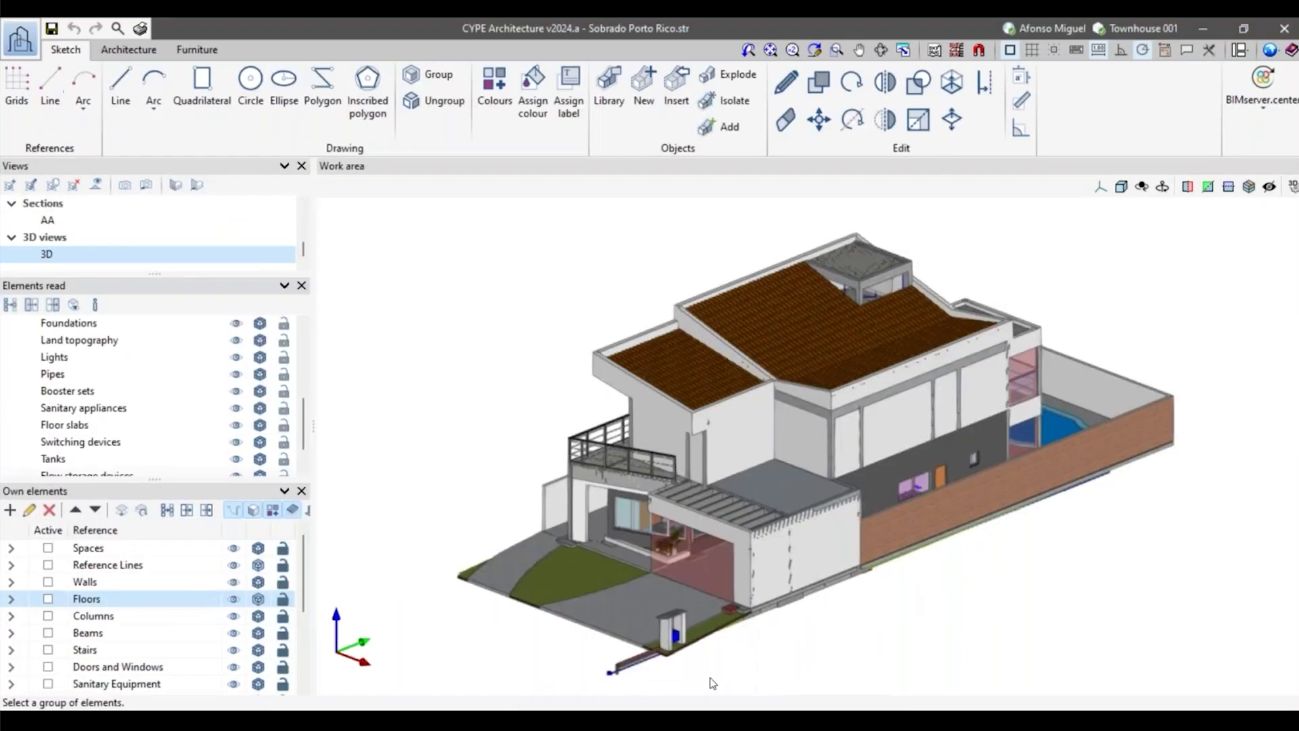
click(785, 646)
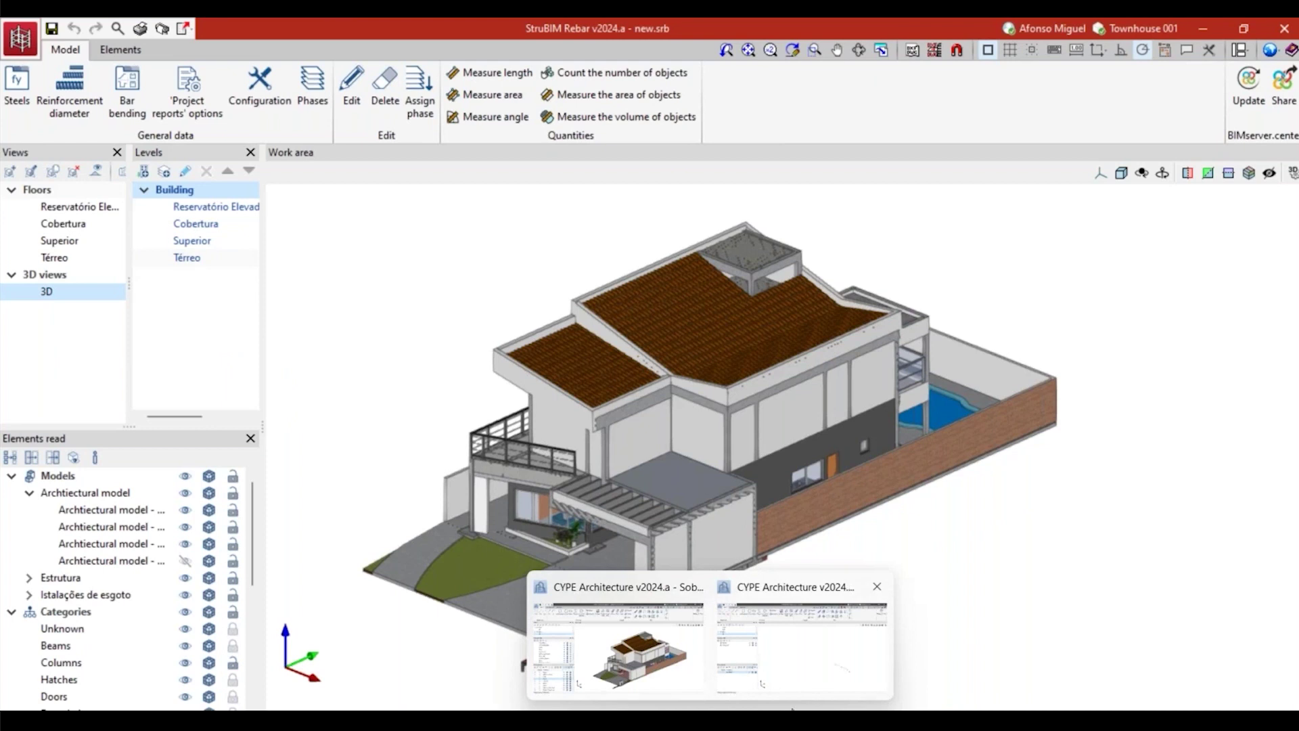
click(789, 708)
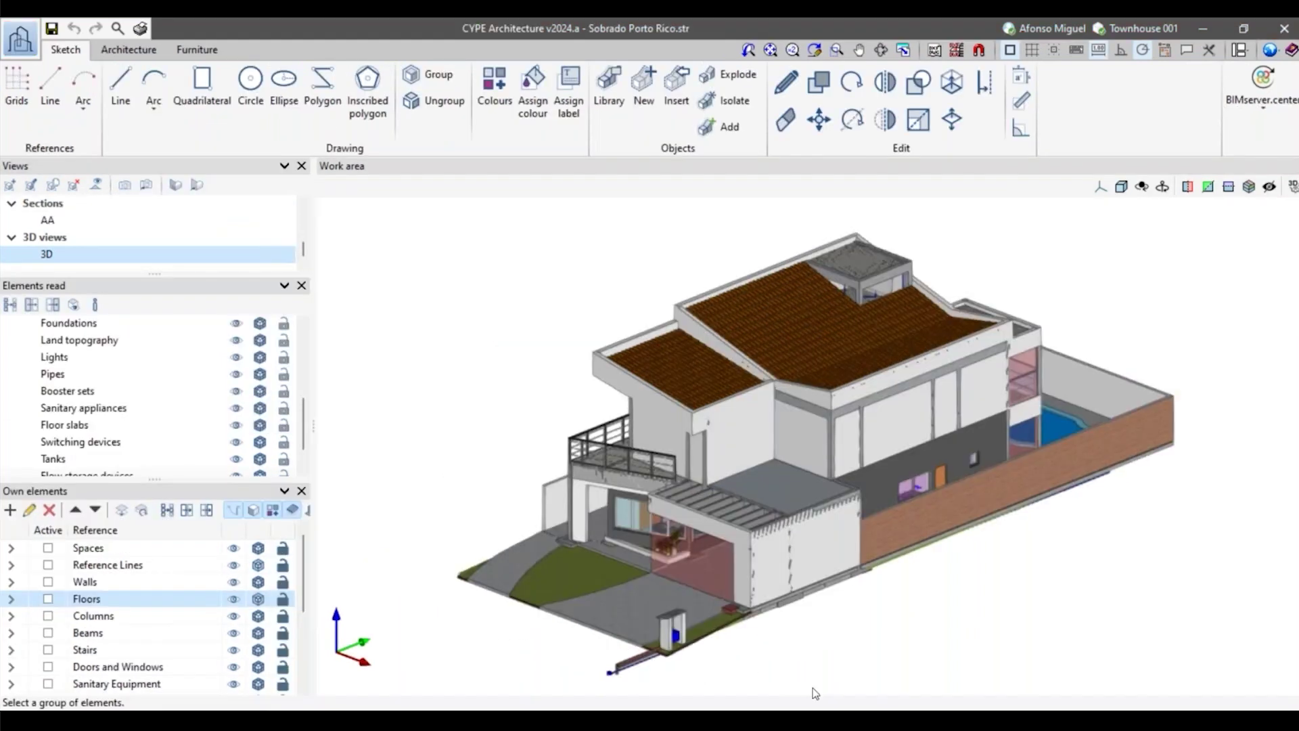
click(765, 704)
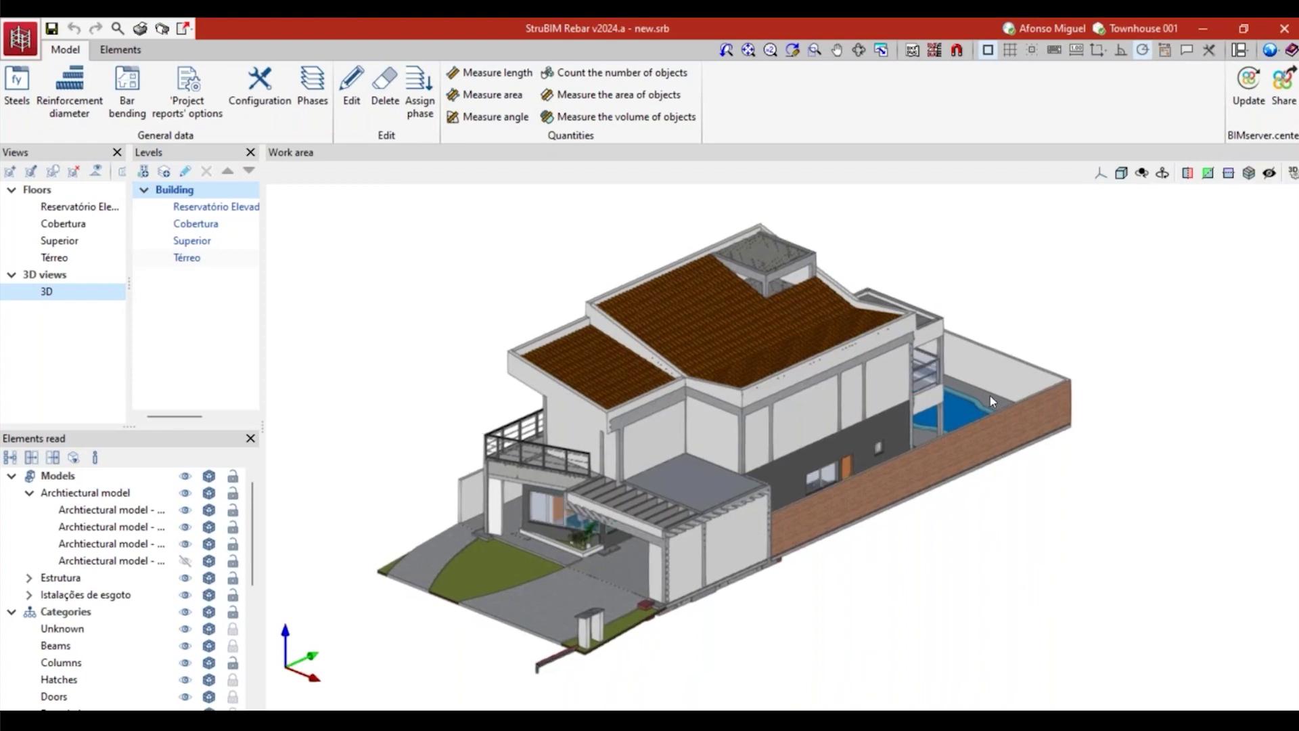
Step: Hide the imported architectural model and the Estrutura model in the 3D view
middle_drag(983, 581, 1009, 572)
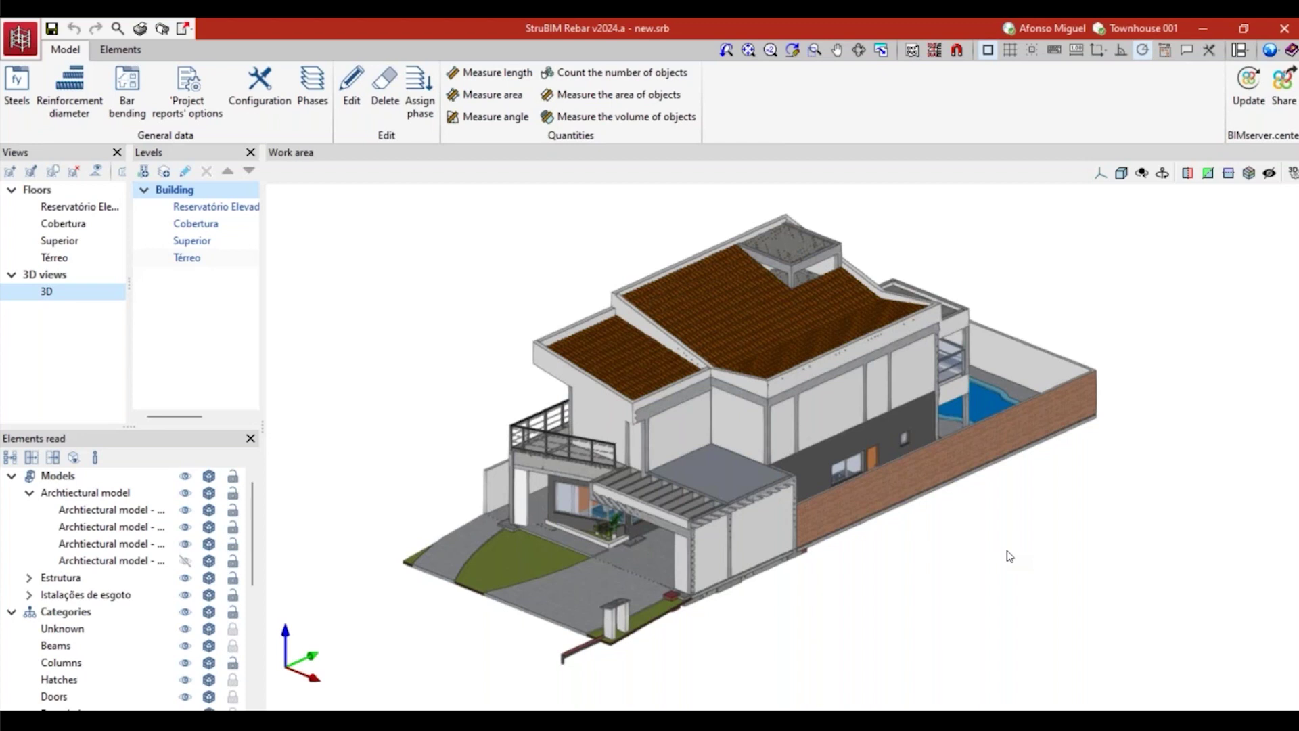
click(185, 493)
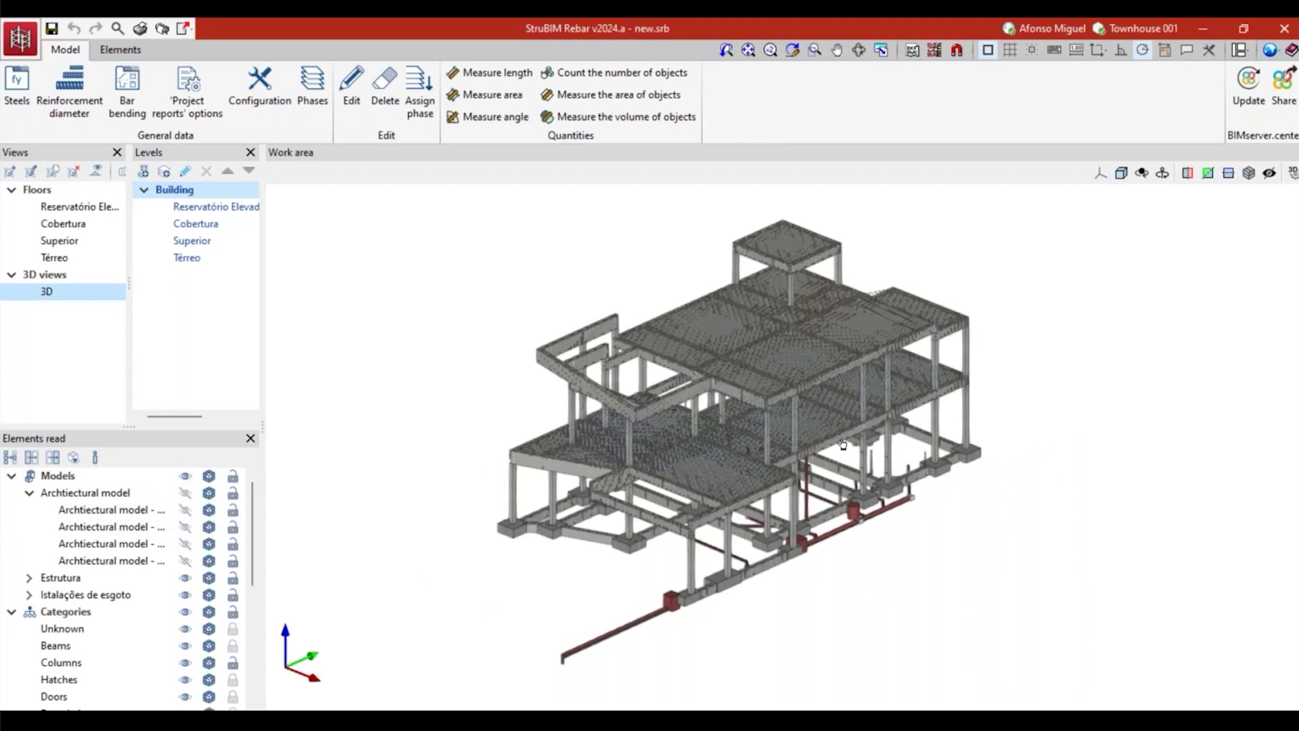
scroll(825, 396, up, 1)
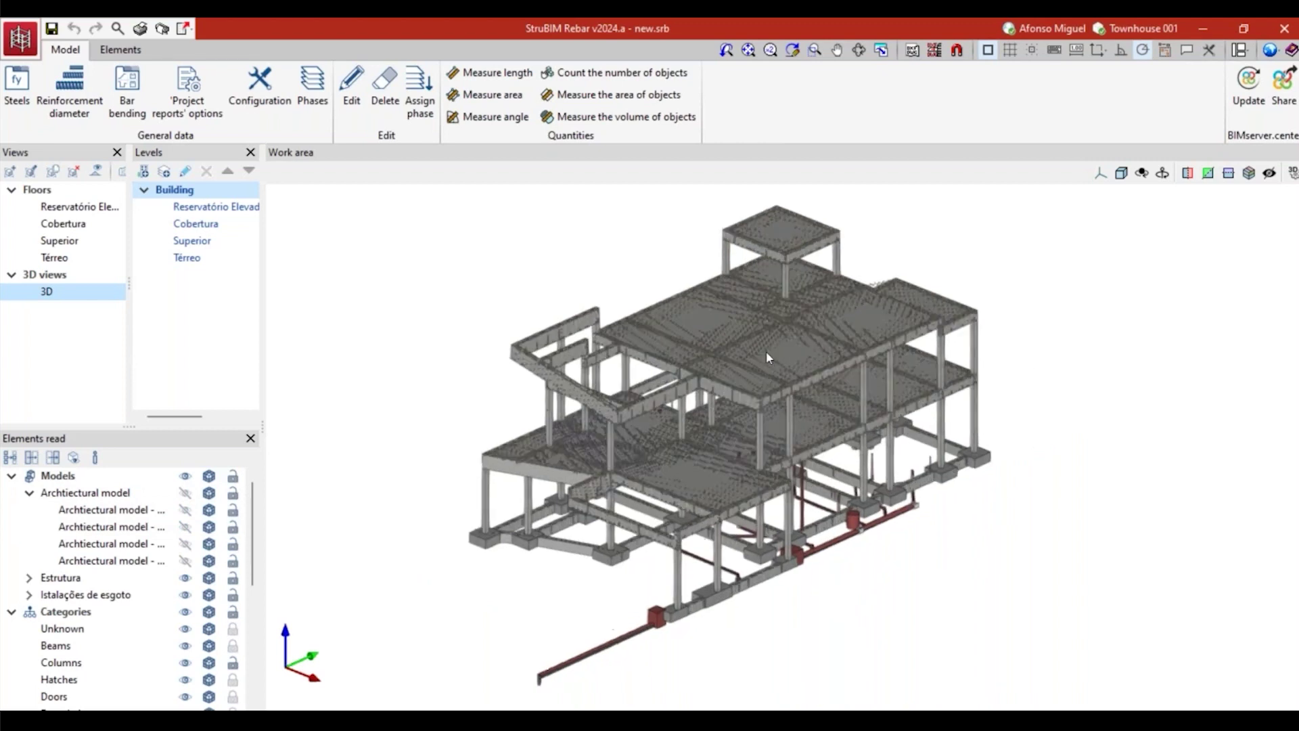
scroll(766, 357, up, 2)
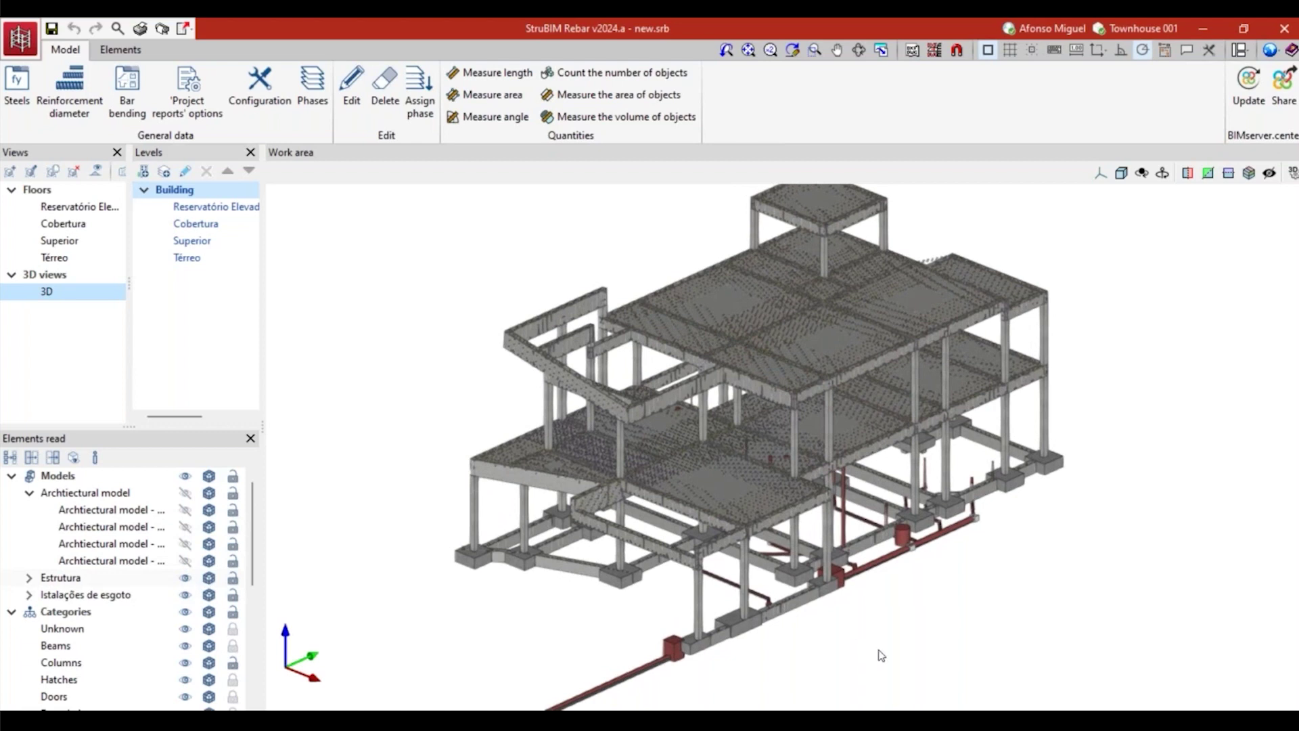
click(185, 577)
Step: Examine the reinforcement cages of the footings, columns and foundation beams at the corner of the house
scroll(640, 512, up, 4)
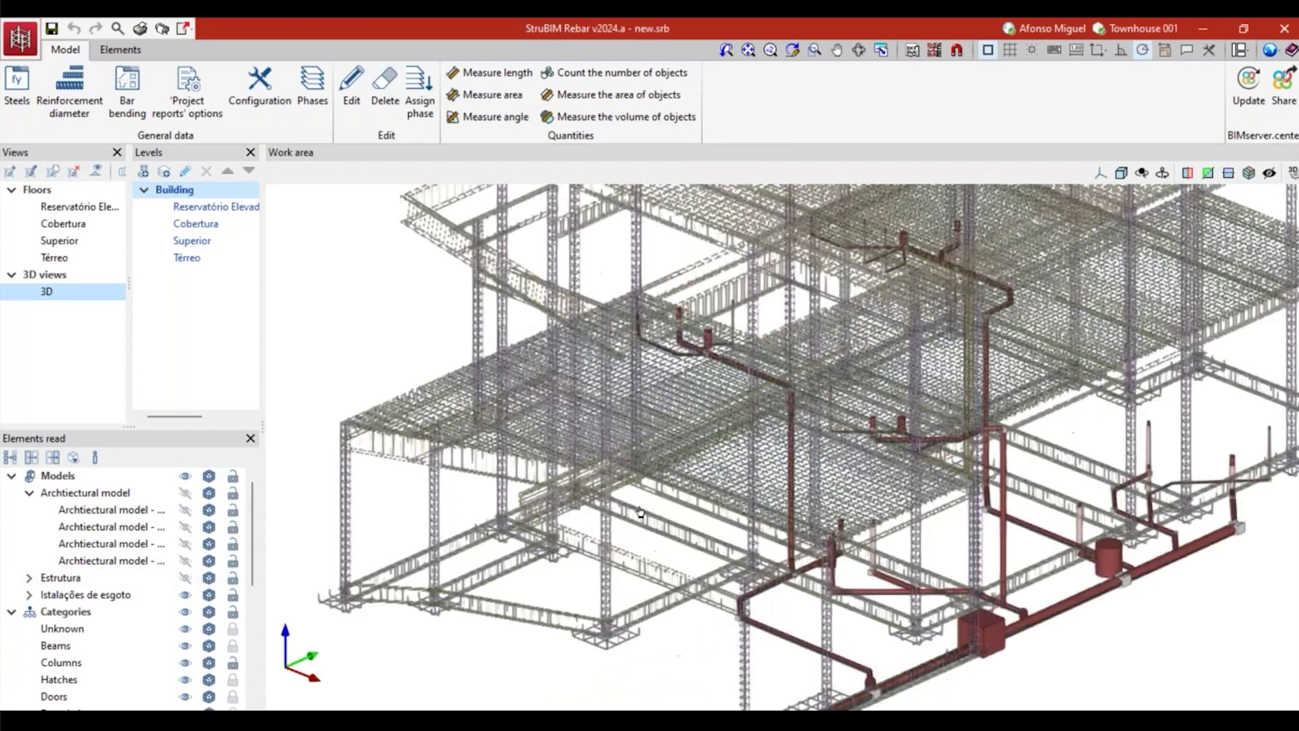
scroll(640, 512, up, 5)
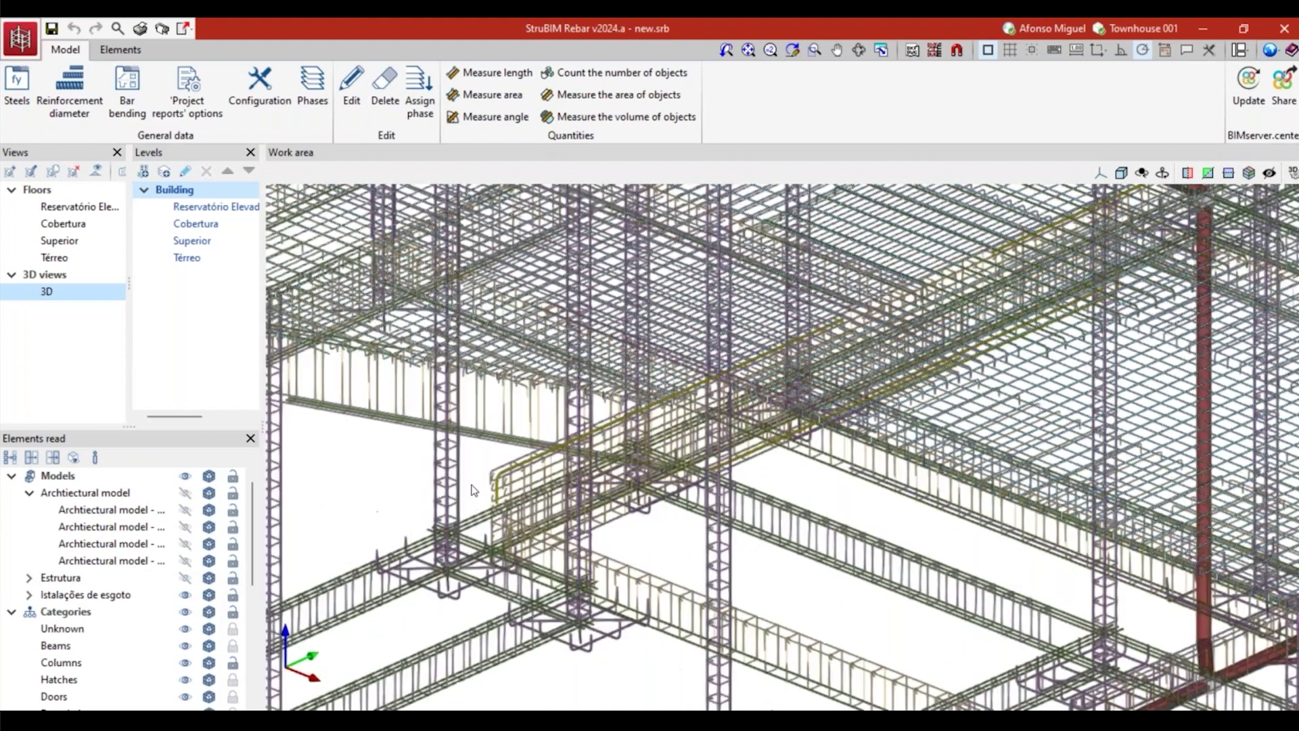
scroll(744, 462, down, 8)
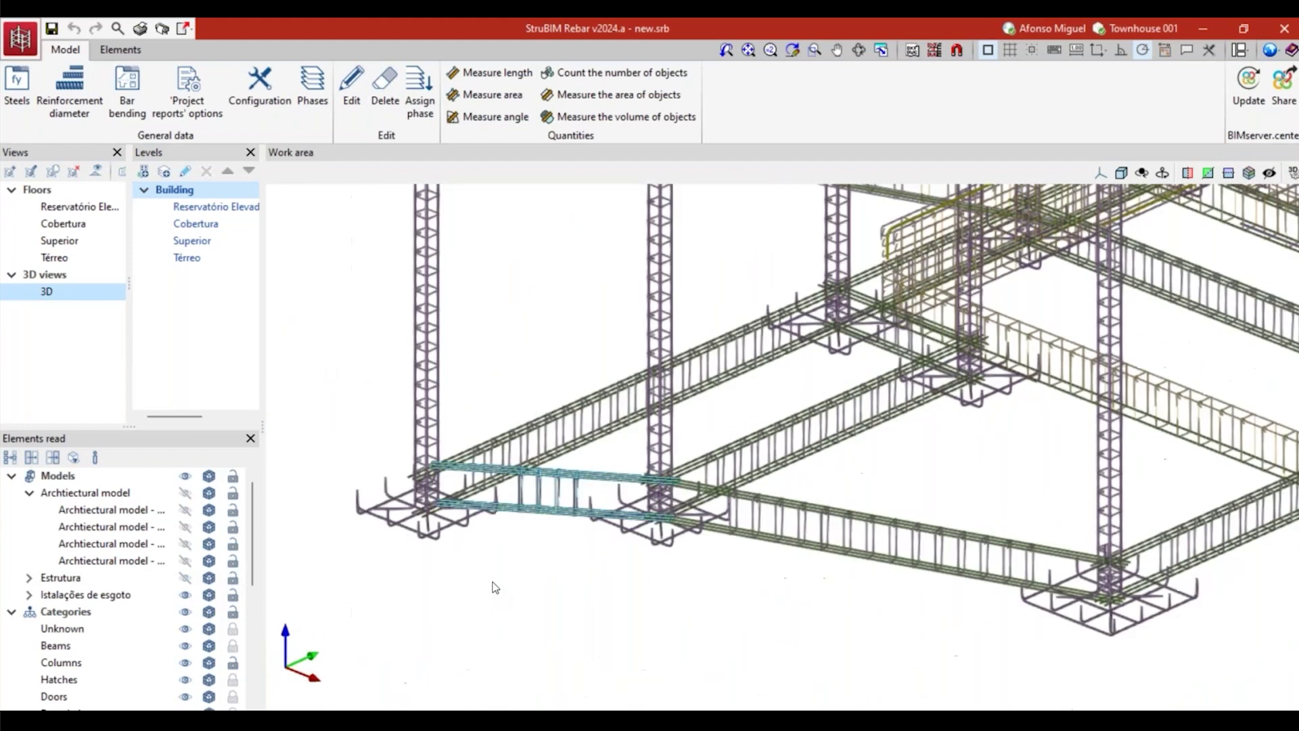
scroll(662, 604, down, 8)
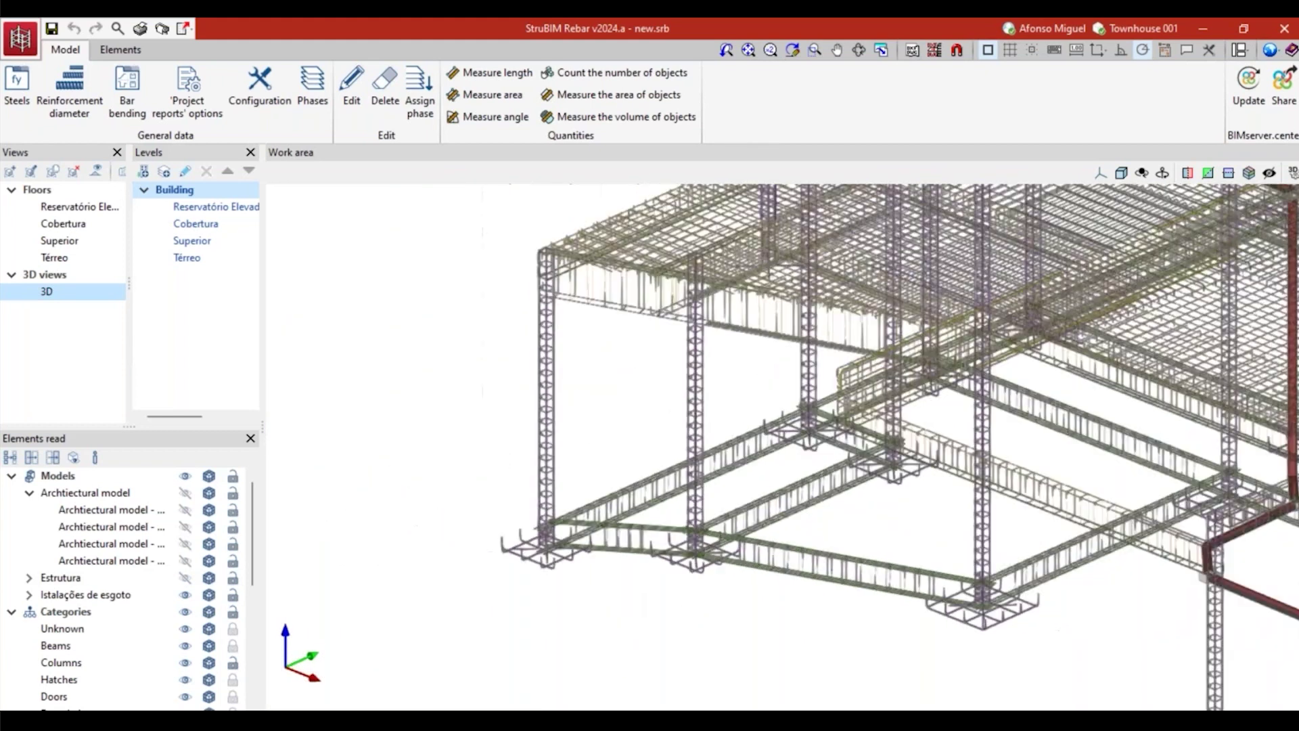
middle_drag(630, 613, 193, 543)
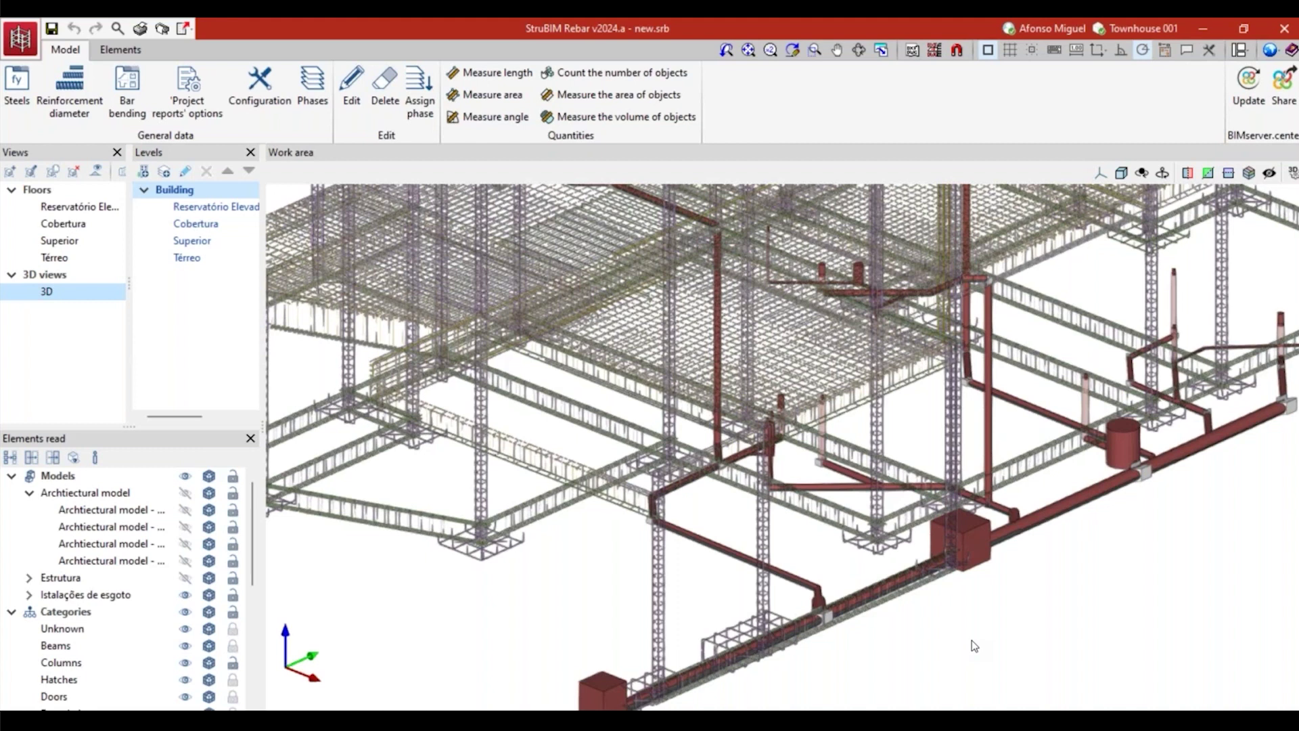
Step: Examine how the main sewer pipe and its inspection boxes run through the foundation beam and footing reinforcement
scroll(951, 594, down, 3)
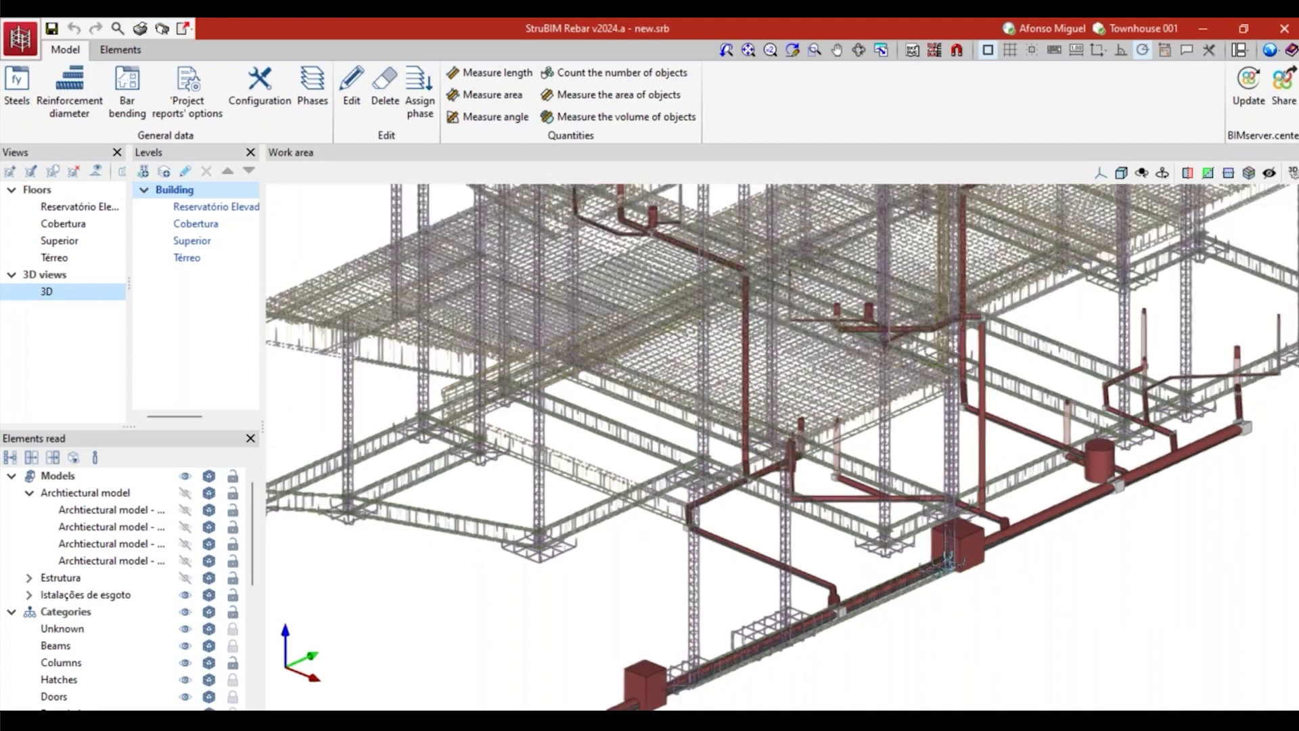
scroll(824, 620, up, 4)
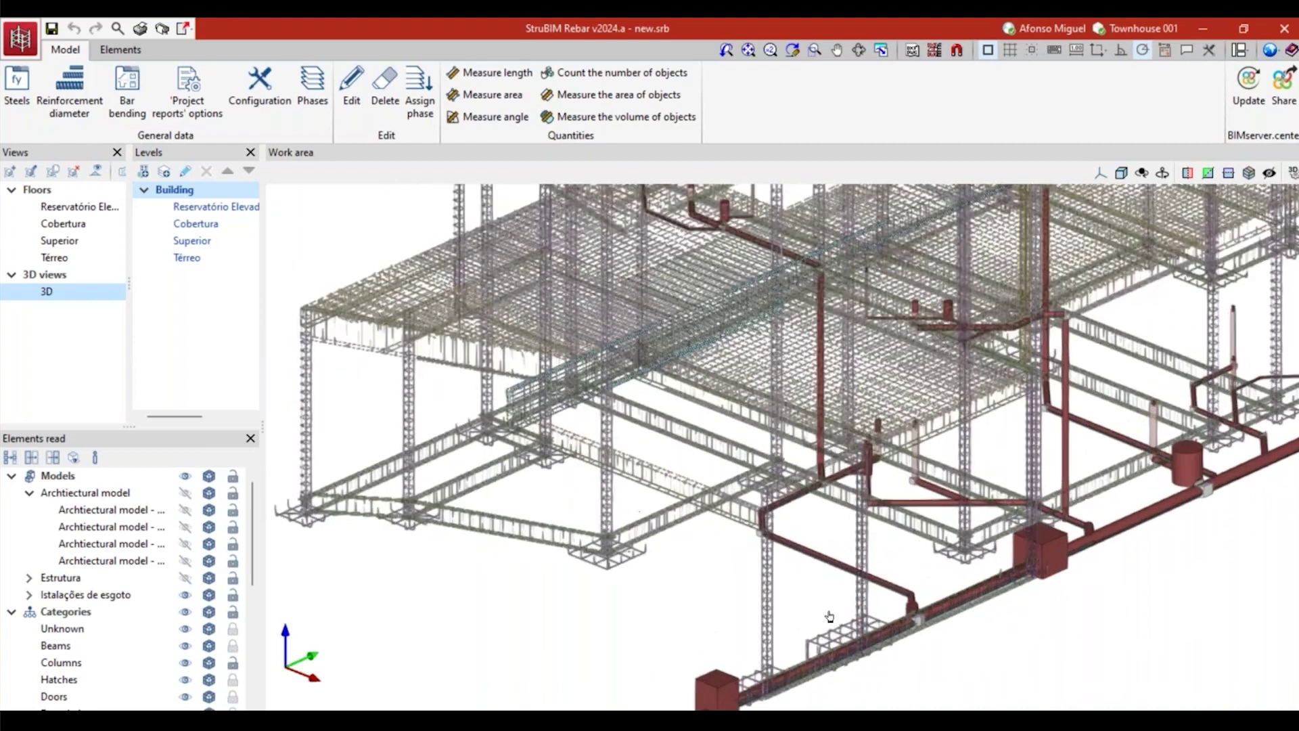
middle_drag(824, 620, 777, 529)
scroll(826, 603, up, 3)
scroll(826, 607, down, 3)
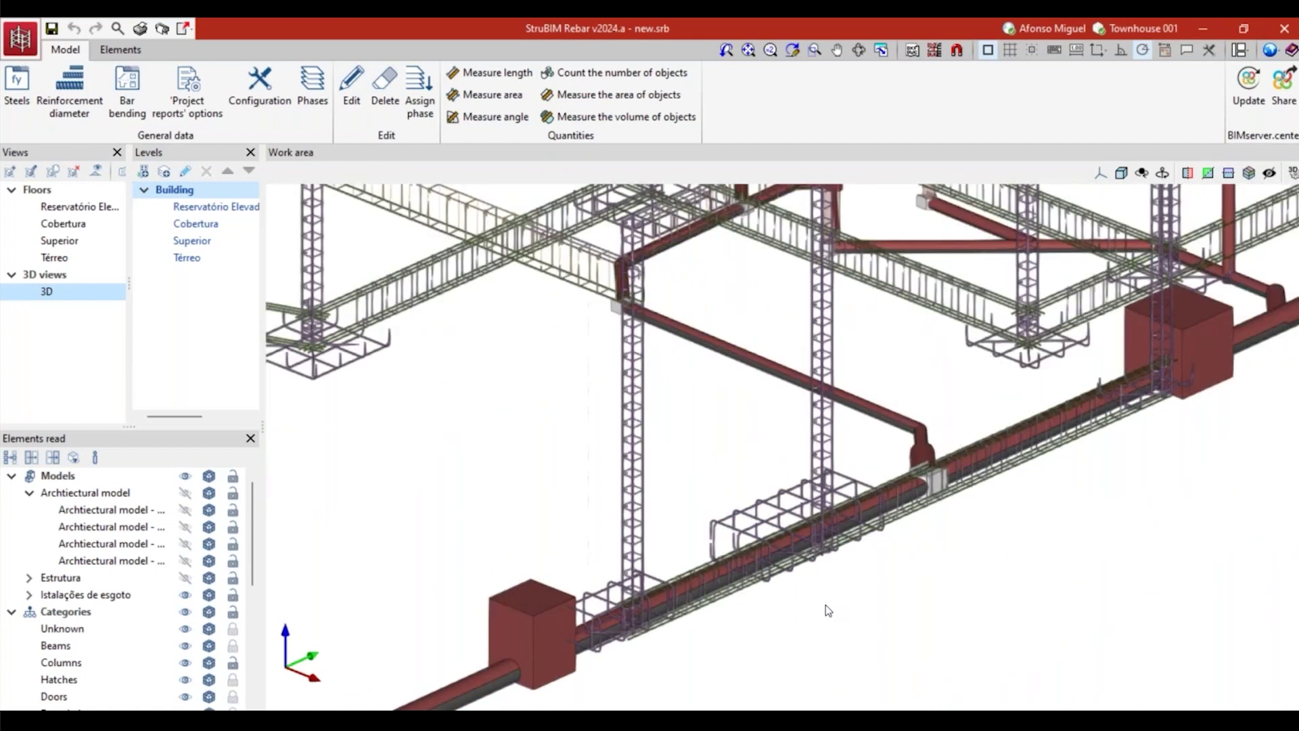
middle_drag(920, 610, 705, 525)
scroll(709, 525, up, 2)
scroll(775, 530, down, 3)
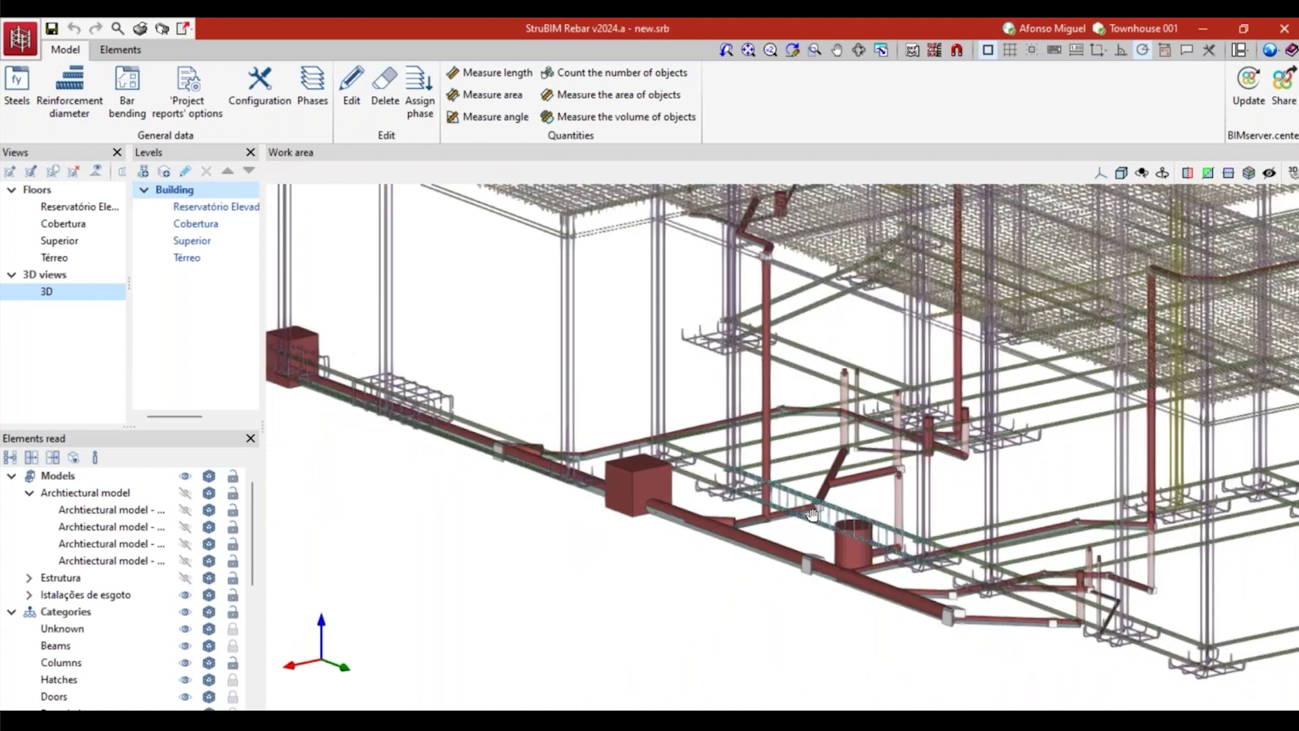
Step: Inspect the branch sewer pipes crossing the ground beam reinforcement near the cylindrical chamber from several angles
middle_drag(830, 507, 821, 528)
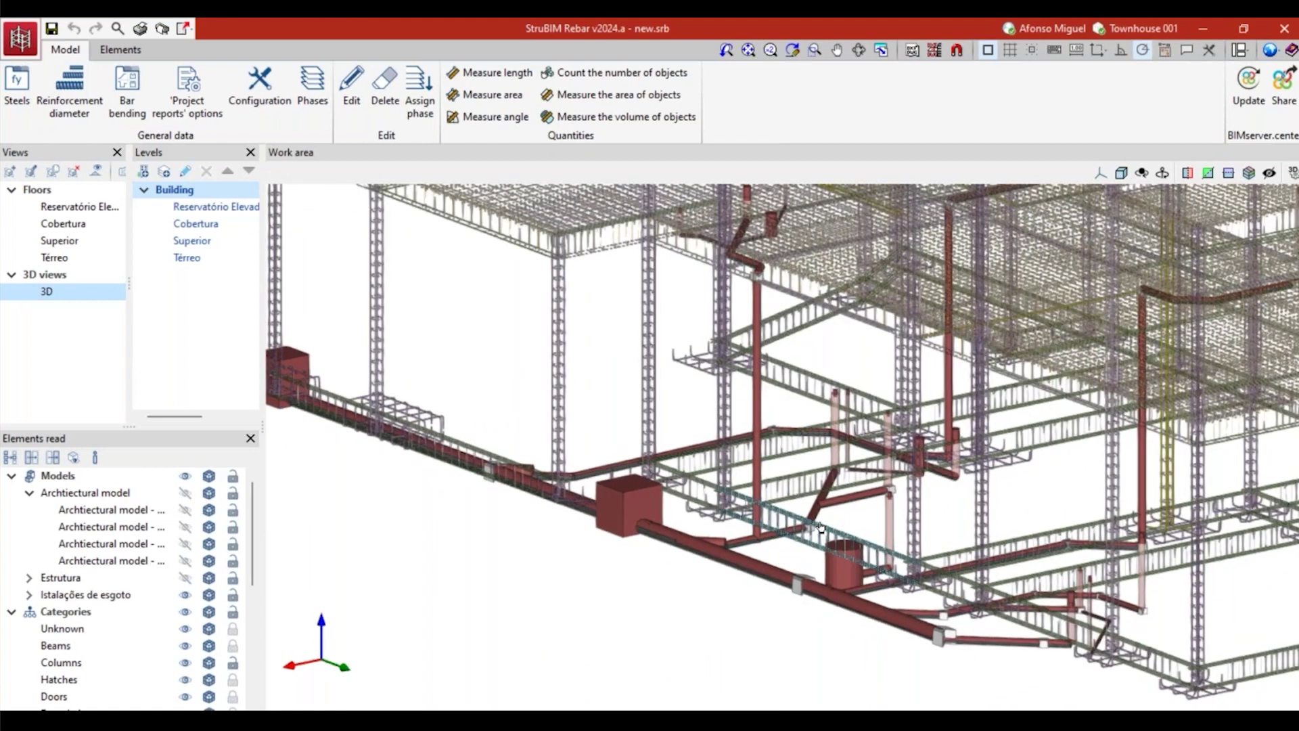
scroll(783, 574, up, 5)
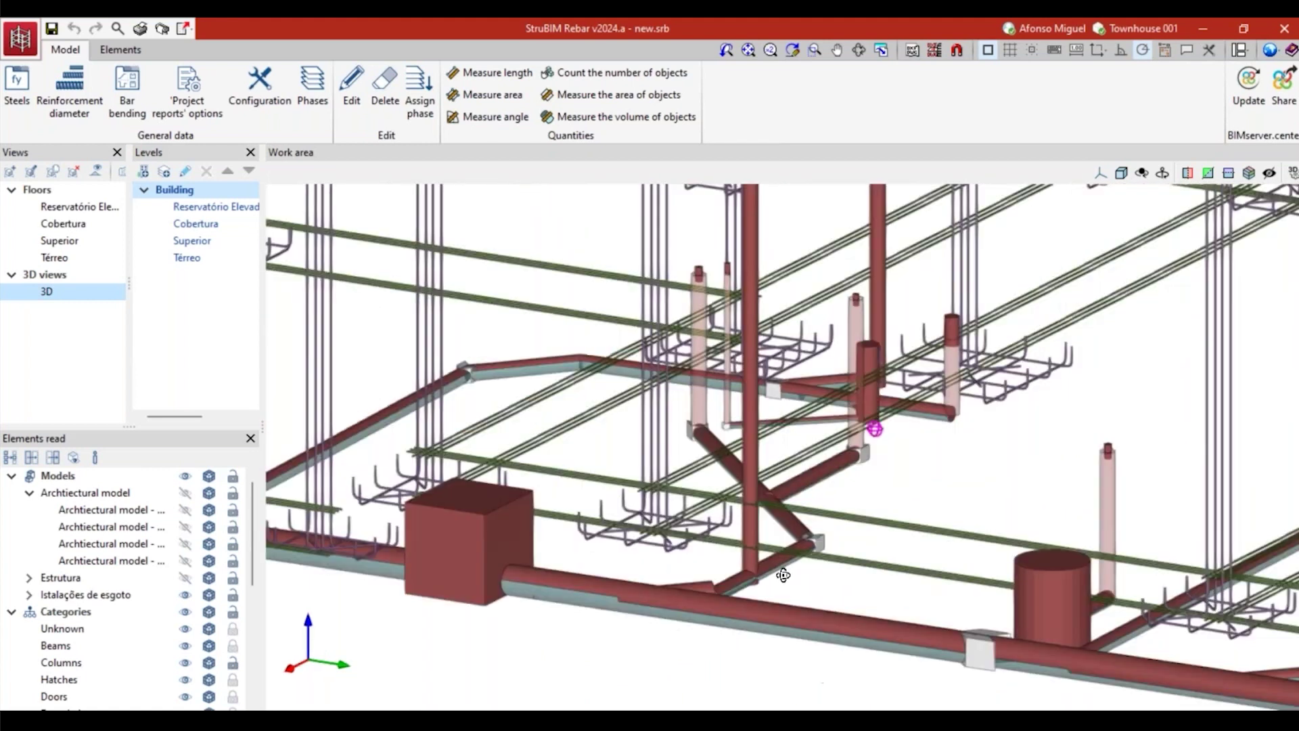
middle_drag(783, 575, 940, 359)
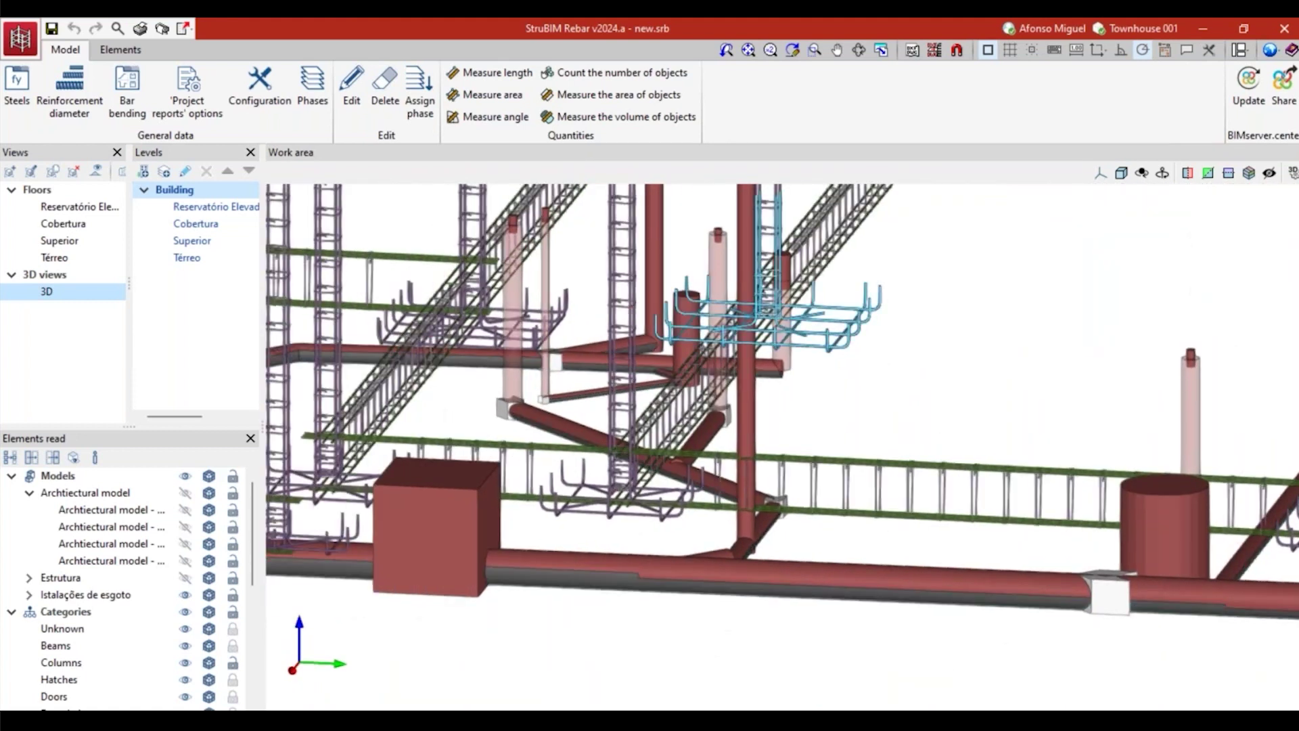
scroll(749, 559, up, 2)
scroll(809, 571, down, 1)
shift+middle_drag(809, 571, 705, 611)
scroll(705, 611, down, 5)
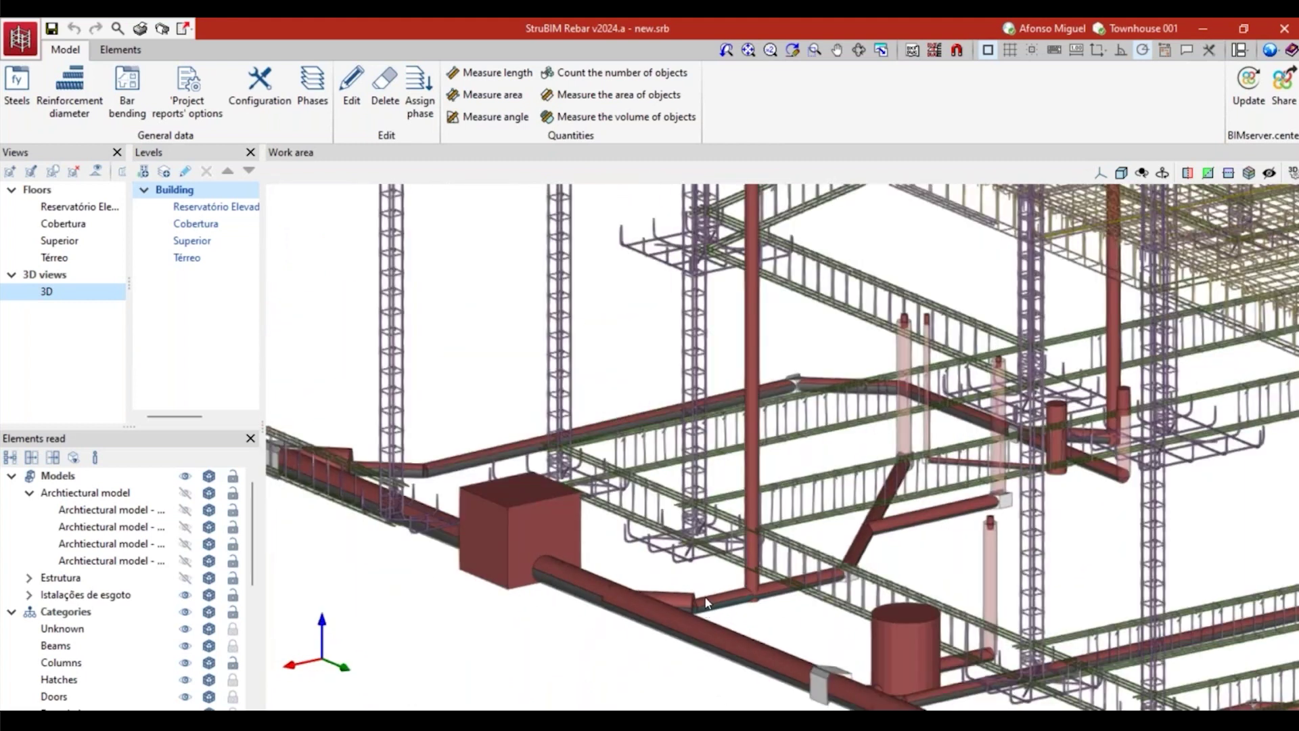
scroll(691, 563, down, 5)
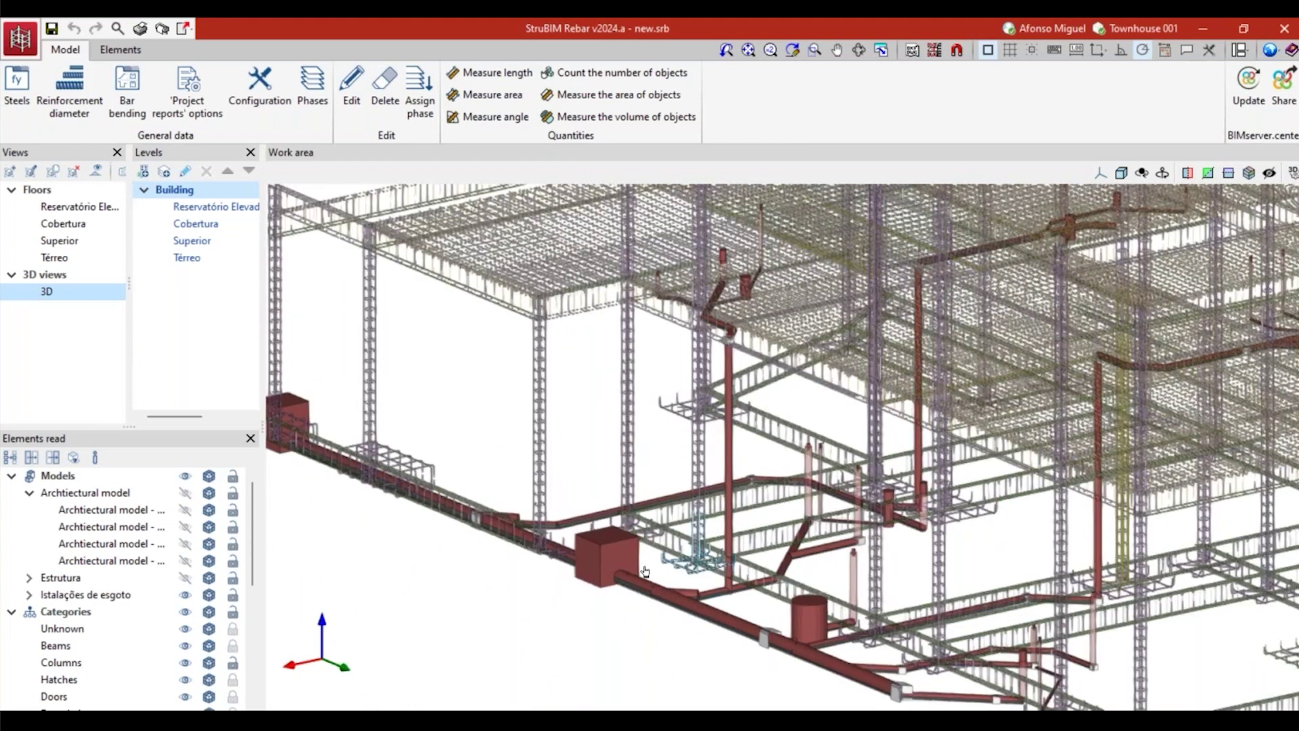
middle_drag(675, 666, 816, 660)
middle_drag(1056, 514, 974, 470)
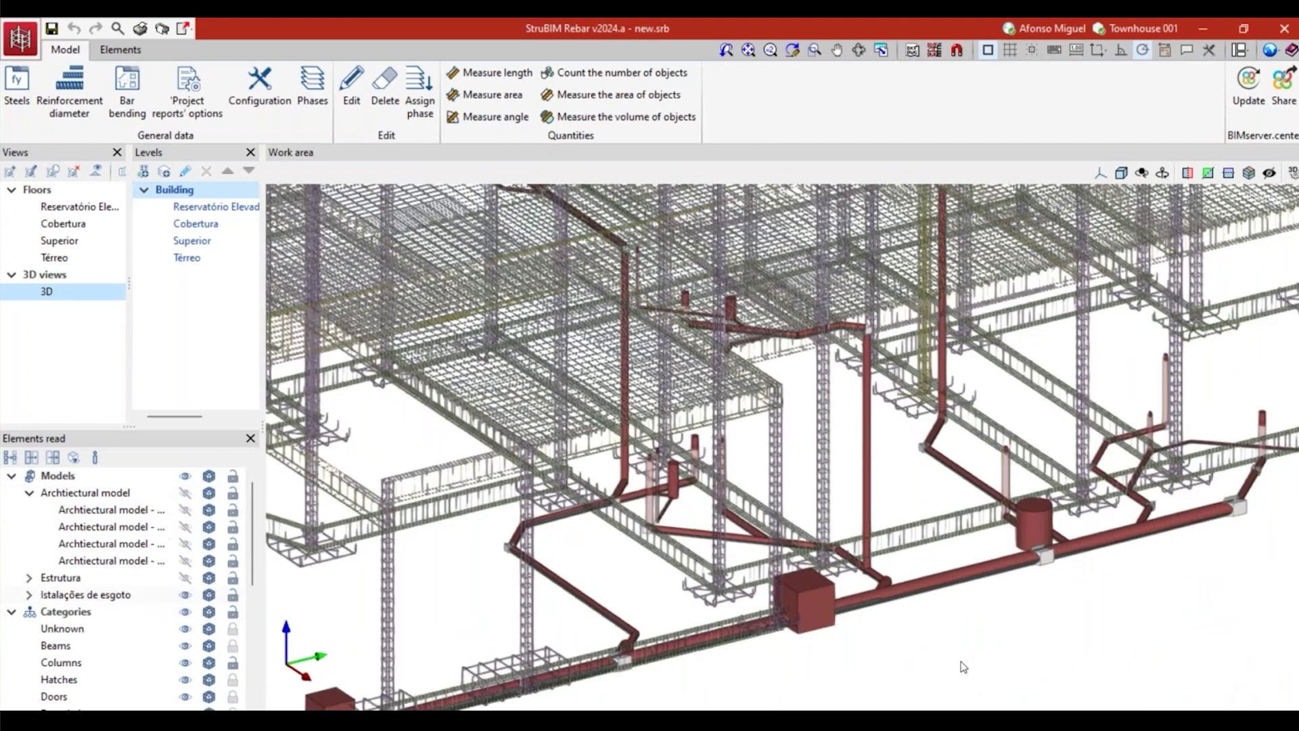
Step: Hide the Istalações de esgoto model and look over the remaining reinforcement from different sides
mouse_move(822, 719)
click(185, 594)
shift+middle_drag(1041, 571, 707, 583)
scroll(1021, 566, down, 5)
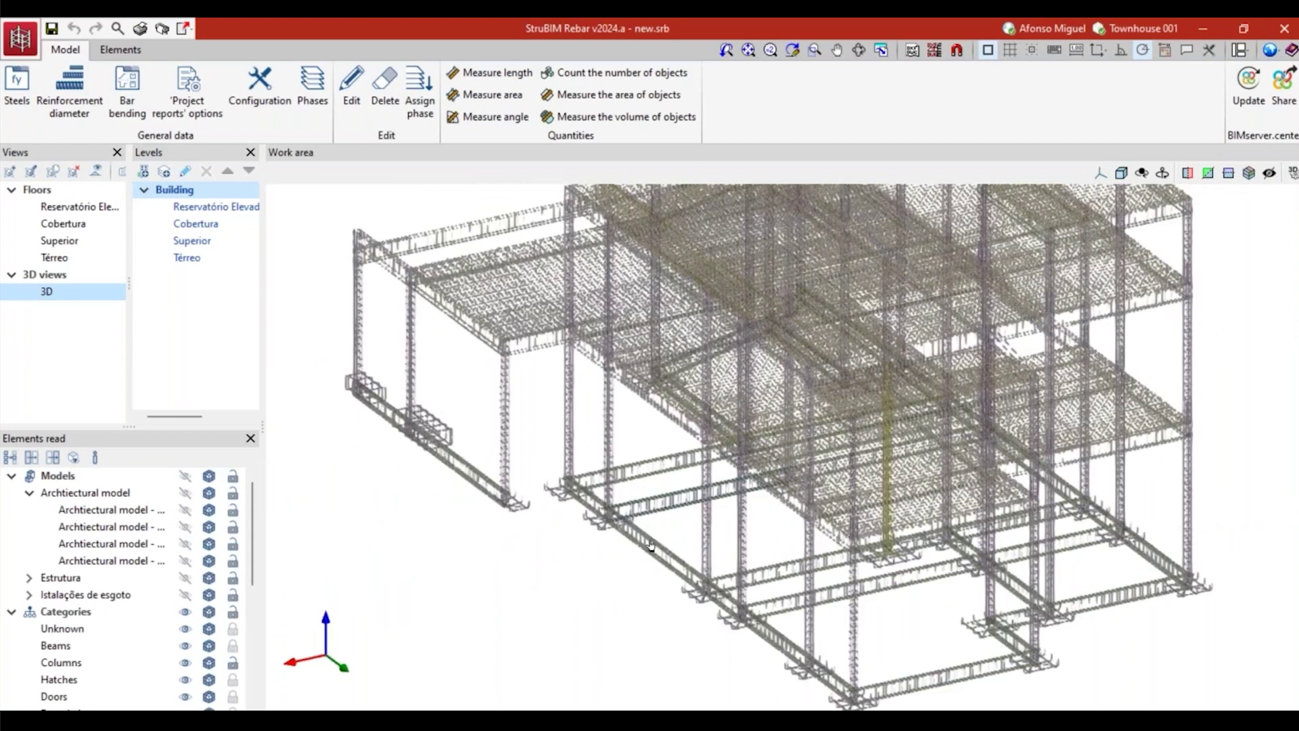
scroll(707, 583, up, 3)
mouse_move(780, 606)
shift+middle_down()
mouse_move(854, 596)
mouse_move(879, 613)
mouse_move(856, 602)
mouse_move(931, 583)
shift+middle_up()
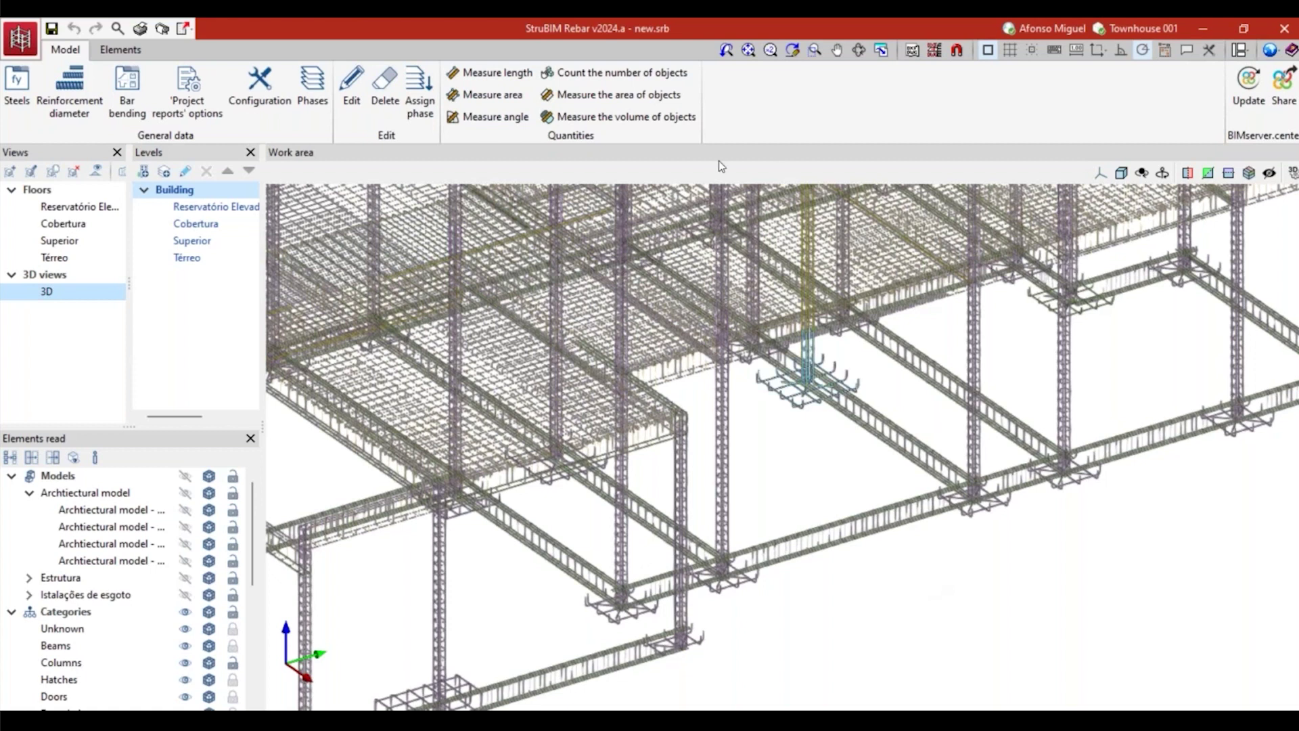
Step: Orient the 3D view of the whole reinforcement model to the XZ elevation with X pointing right
scroll(870, 532, down, 3)
mouse_move(870, 532)
shift+middle_down()
mouse_move(940, 493)
mouse_move(873, 486)
mouse_move(877, 542)
shift+middle_up()
click(1100, 173)
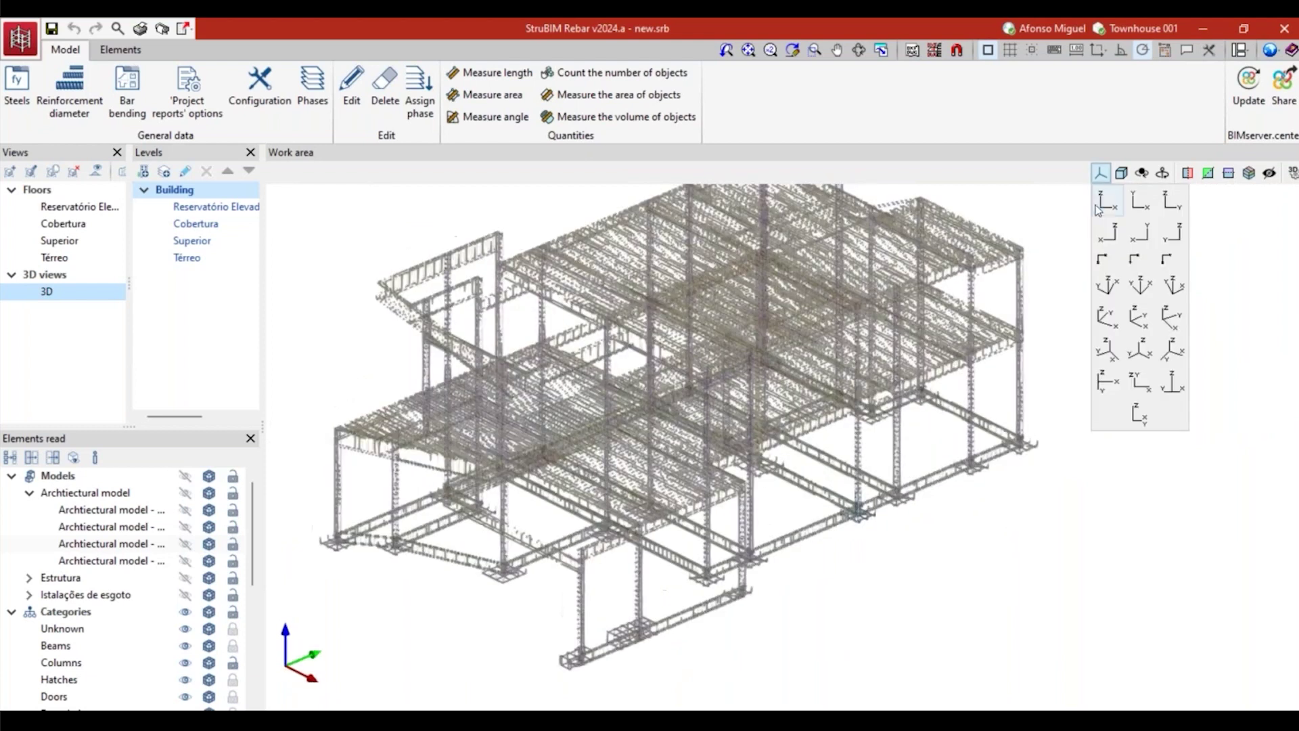
click(1108, 232)
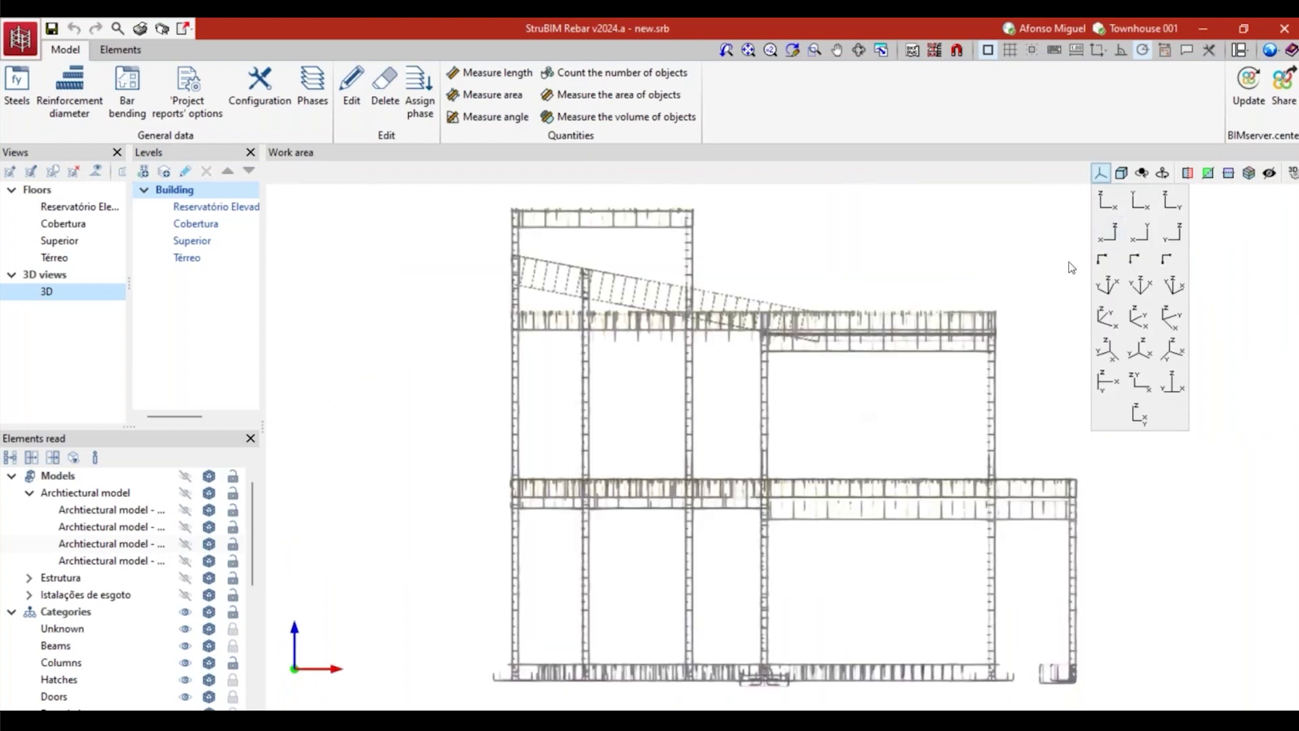
Step: Orient the 3D view of the reinforcement to the XY plan, and return it to an oblique angle
click(1140, 200)
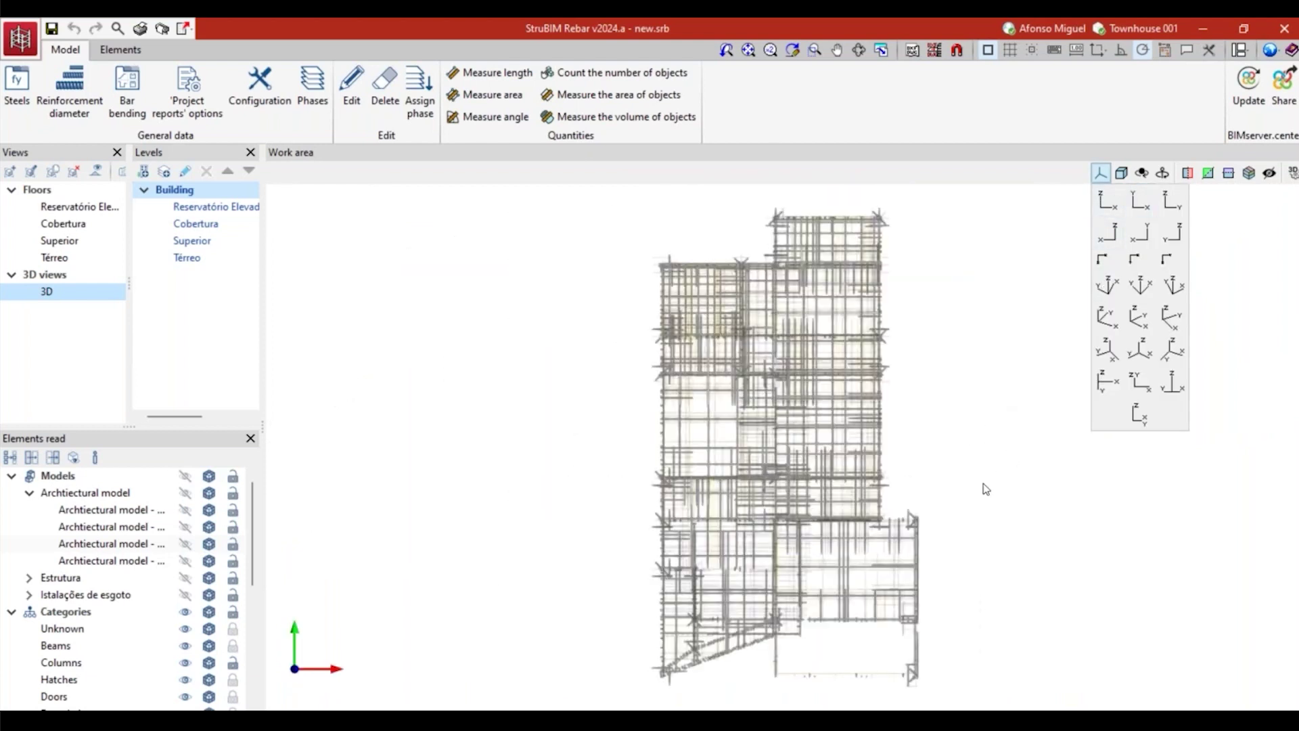
shift+middle_drag(877, 427, 854, 406)
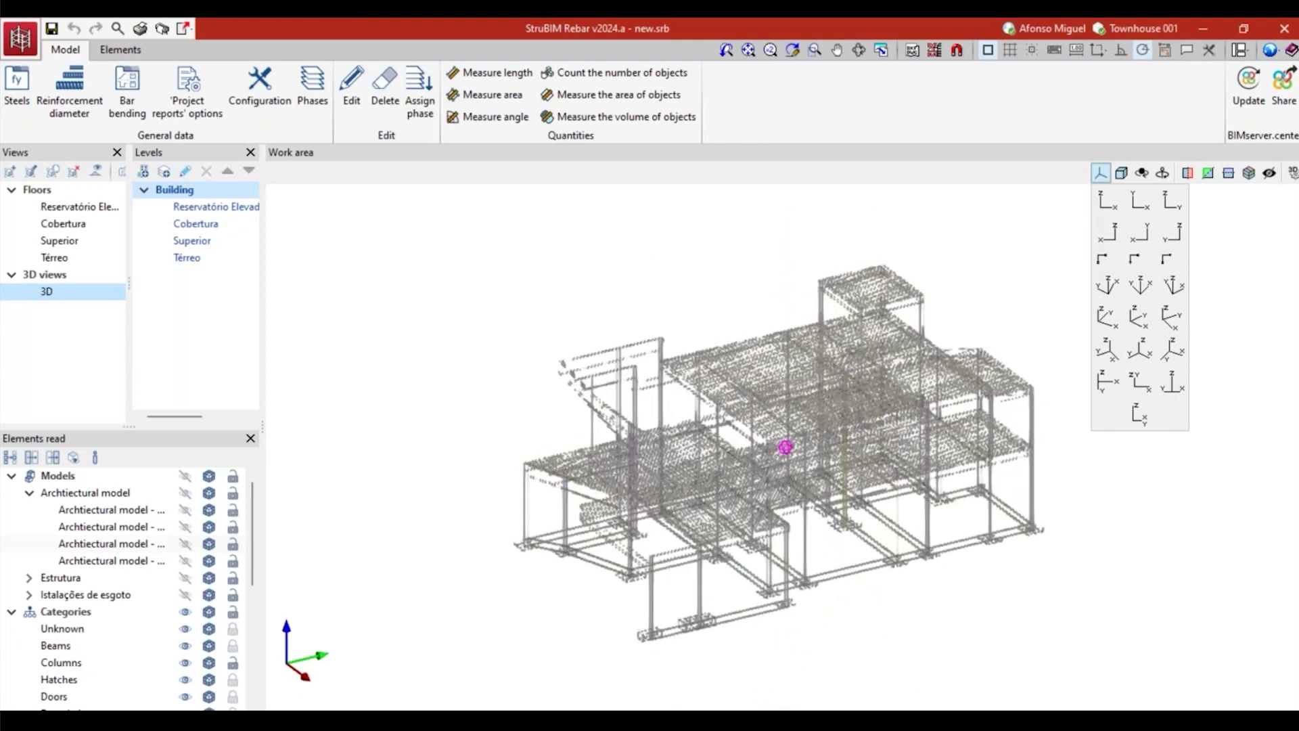
Step: Display the reinforcement of the Térreo, Superior and Cobertura floors one by one, and return to the complete 3D view
click(60, 257)
shift+middle_drag(933, 470, 900, 427)
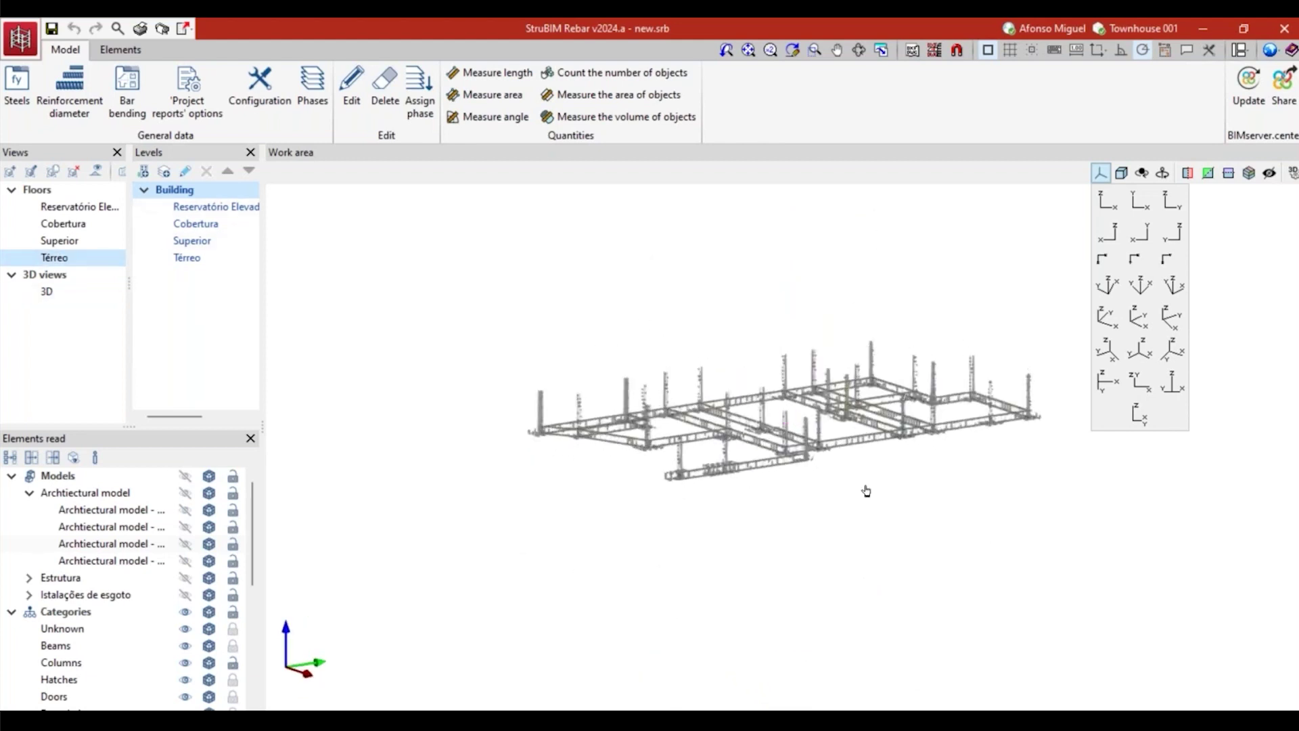
double_click(83, 244)
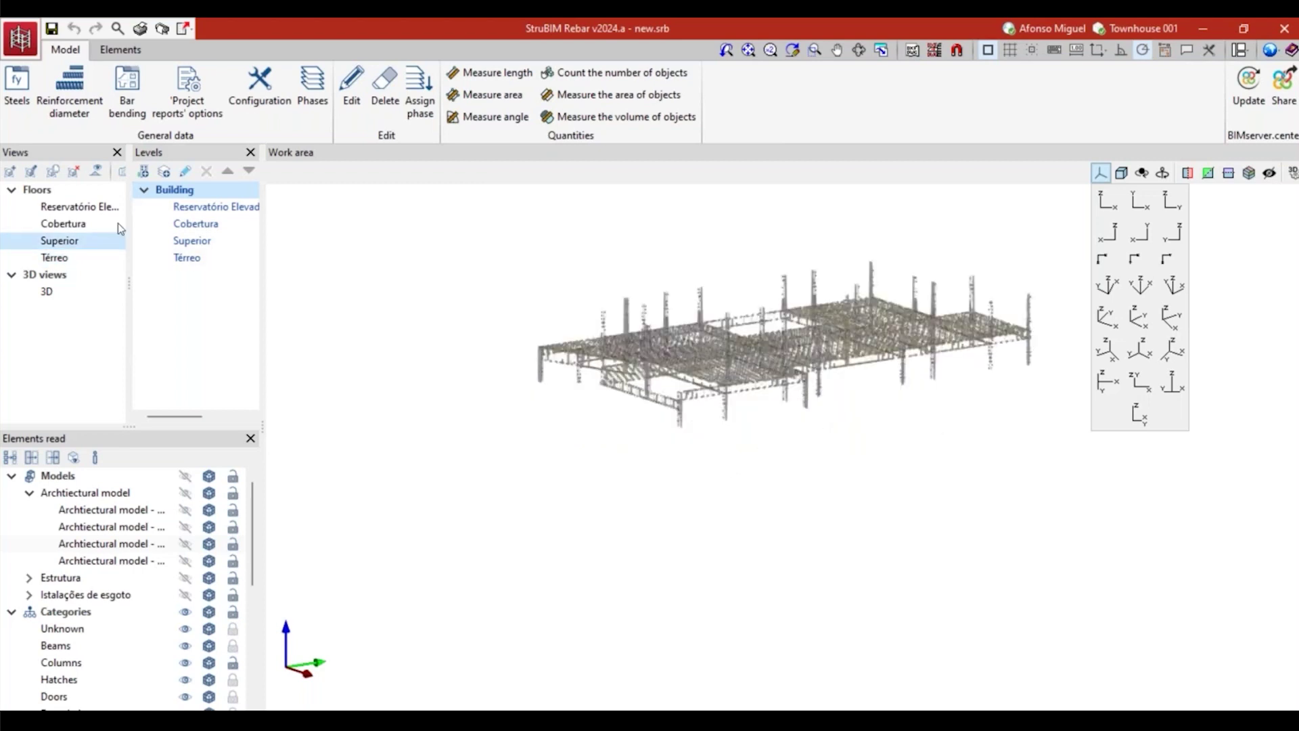
double_click(81, 225)
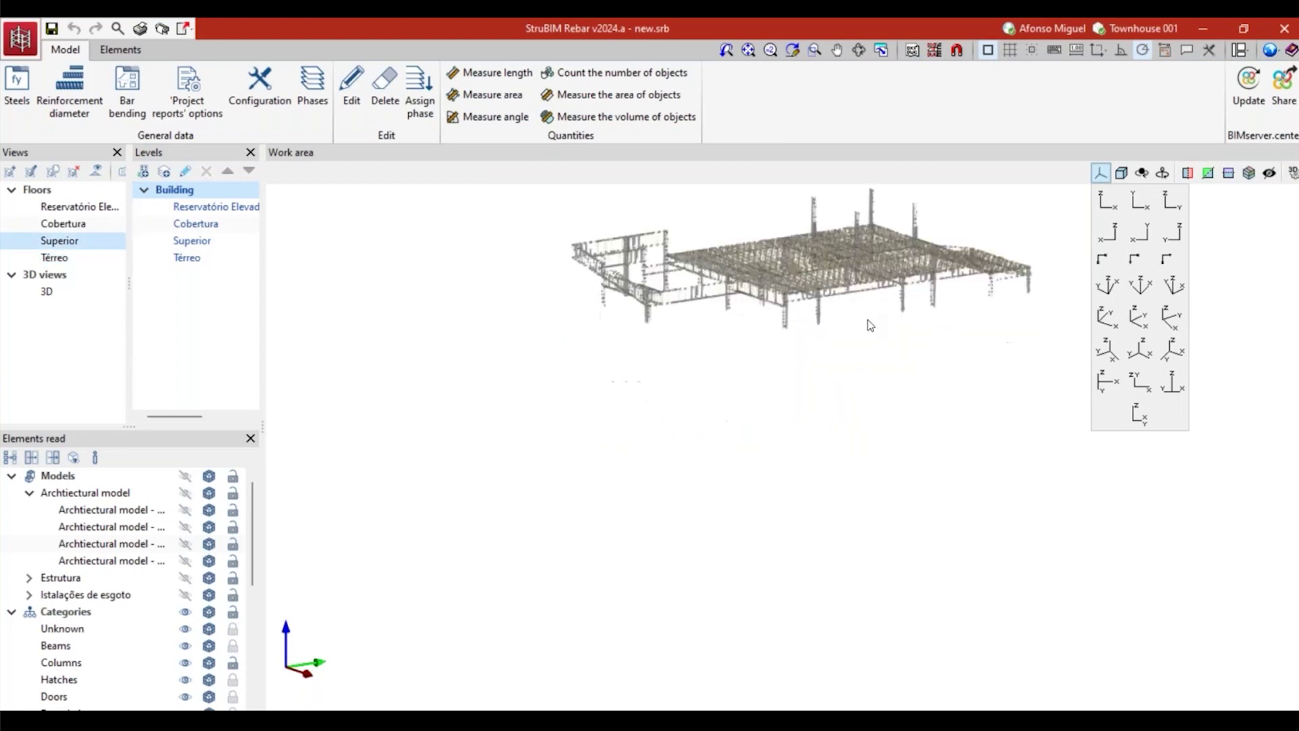
double_click(59, 291)
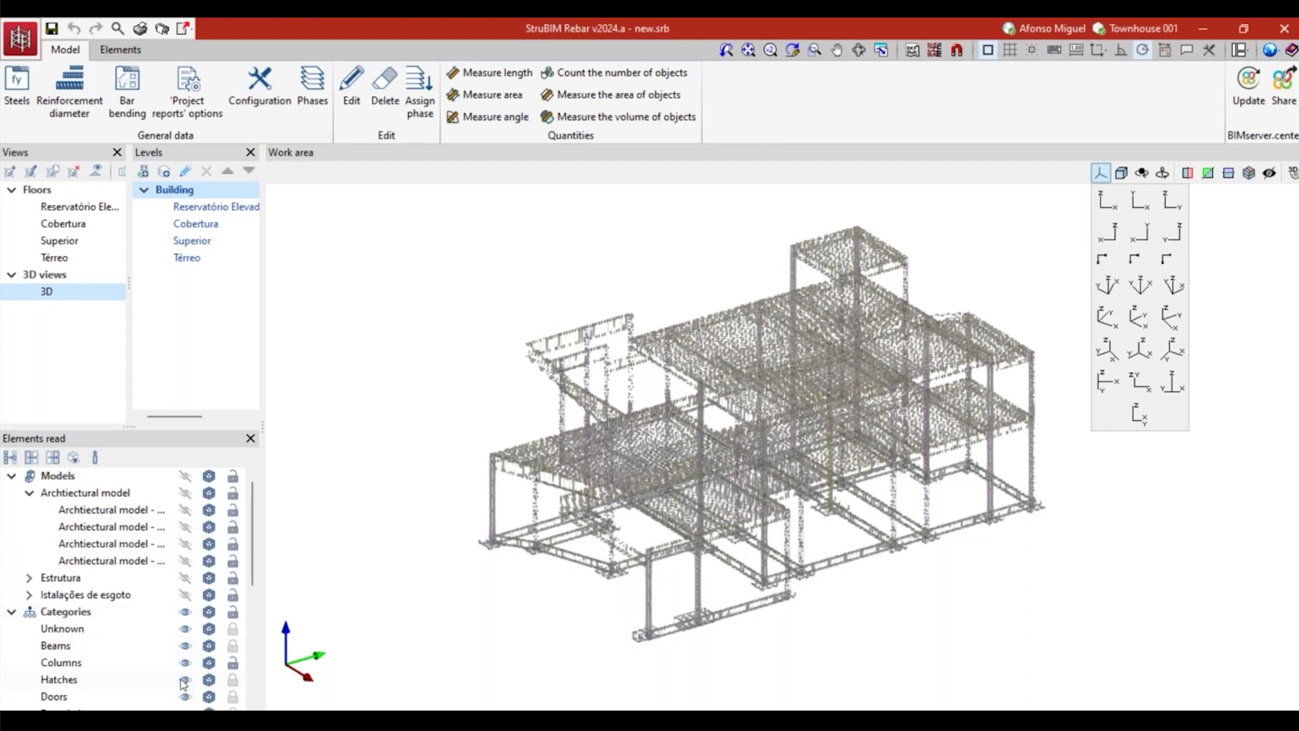
scroll(188, 651, down, 3)
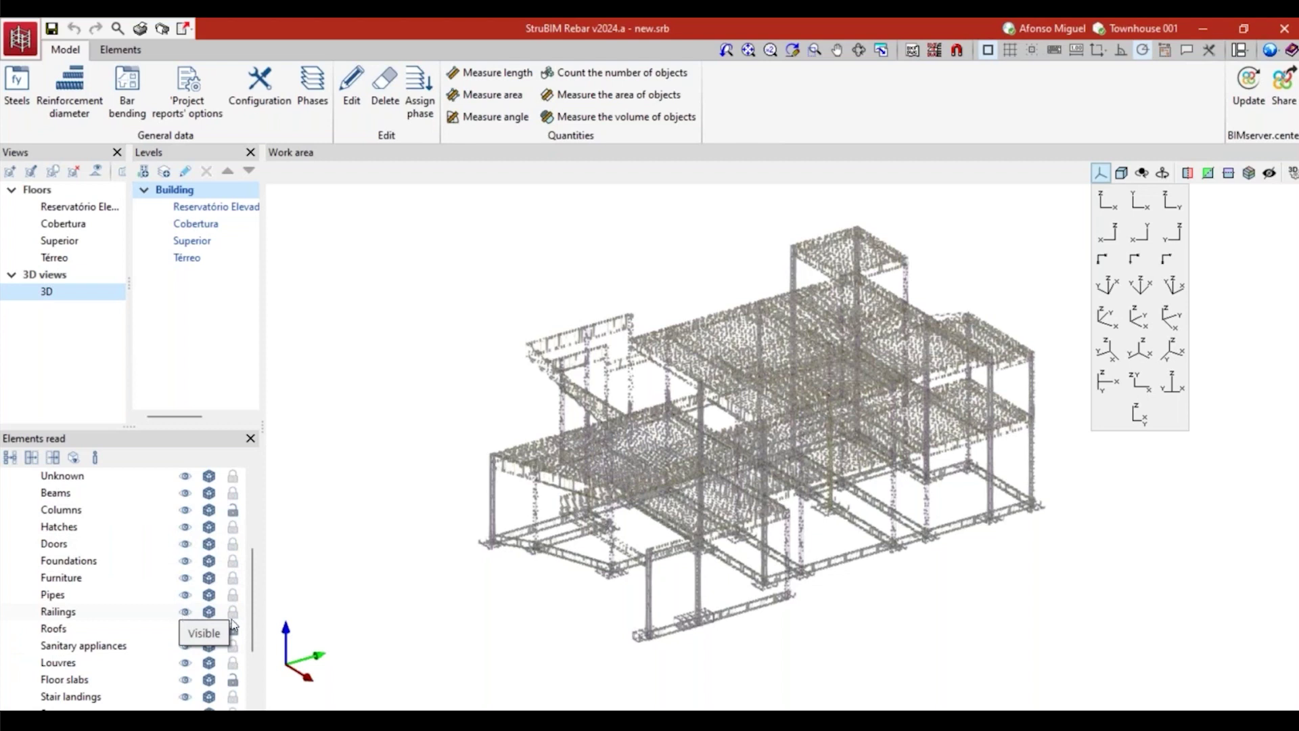
scroll(156, 583, up, 2)
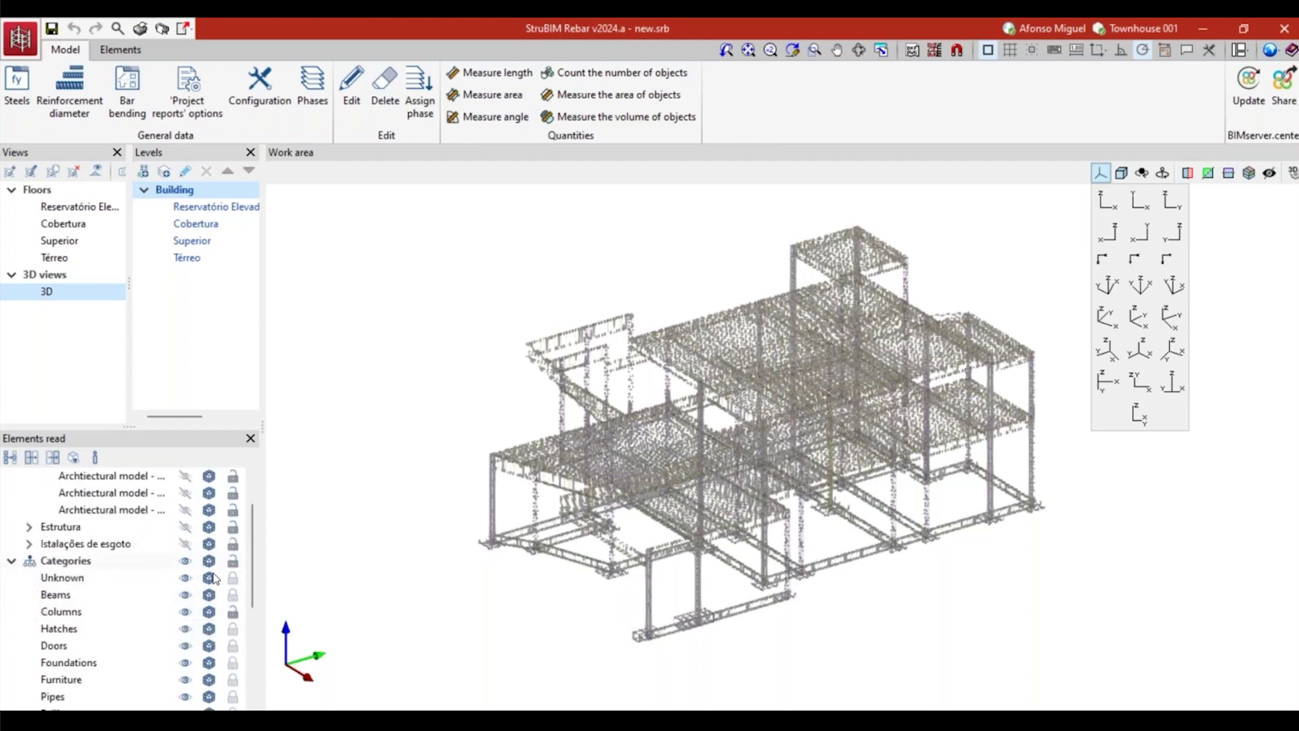
Step: Open the reinforcement details of the lowest foundation beam [P21 - P20] and examine its bars and stirrups in 3D
scroll(701, 632, up, 5)
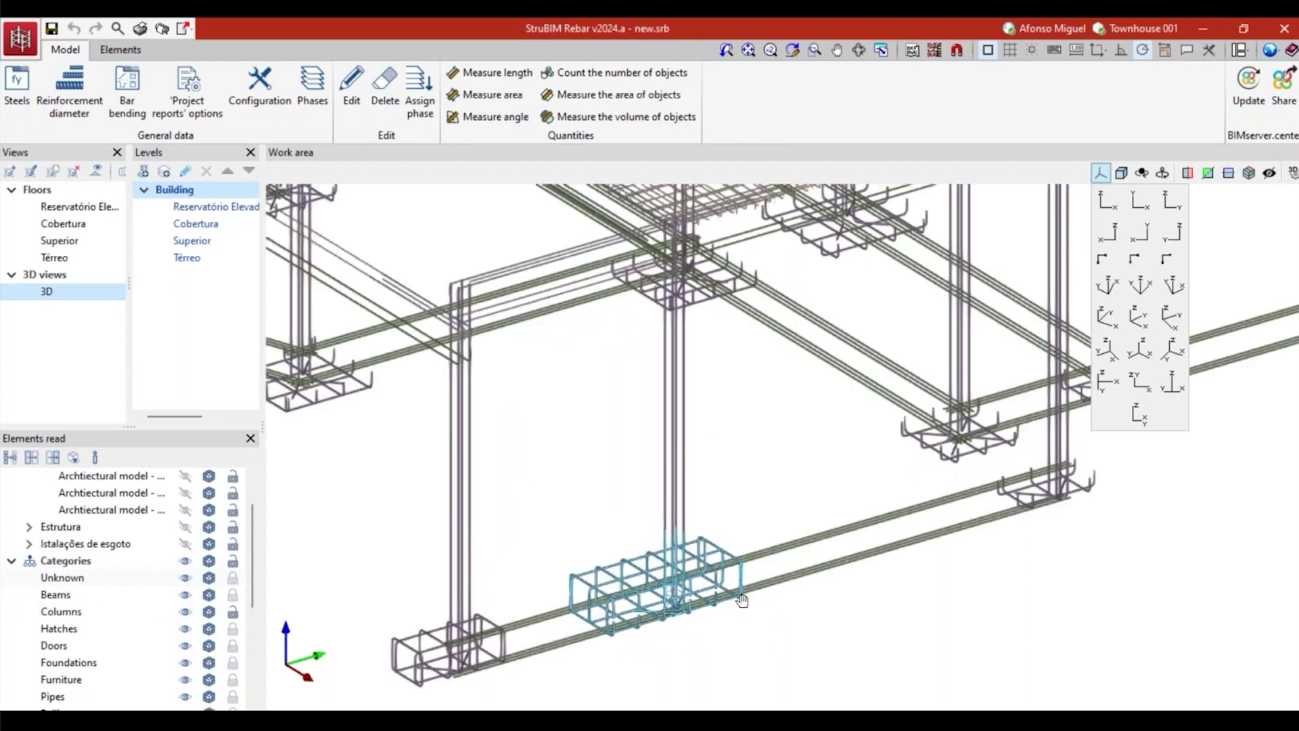
shift+middle_drag(909, 629, 984, 627)
middle_drag(984, 628, 889, 583)
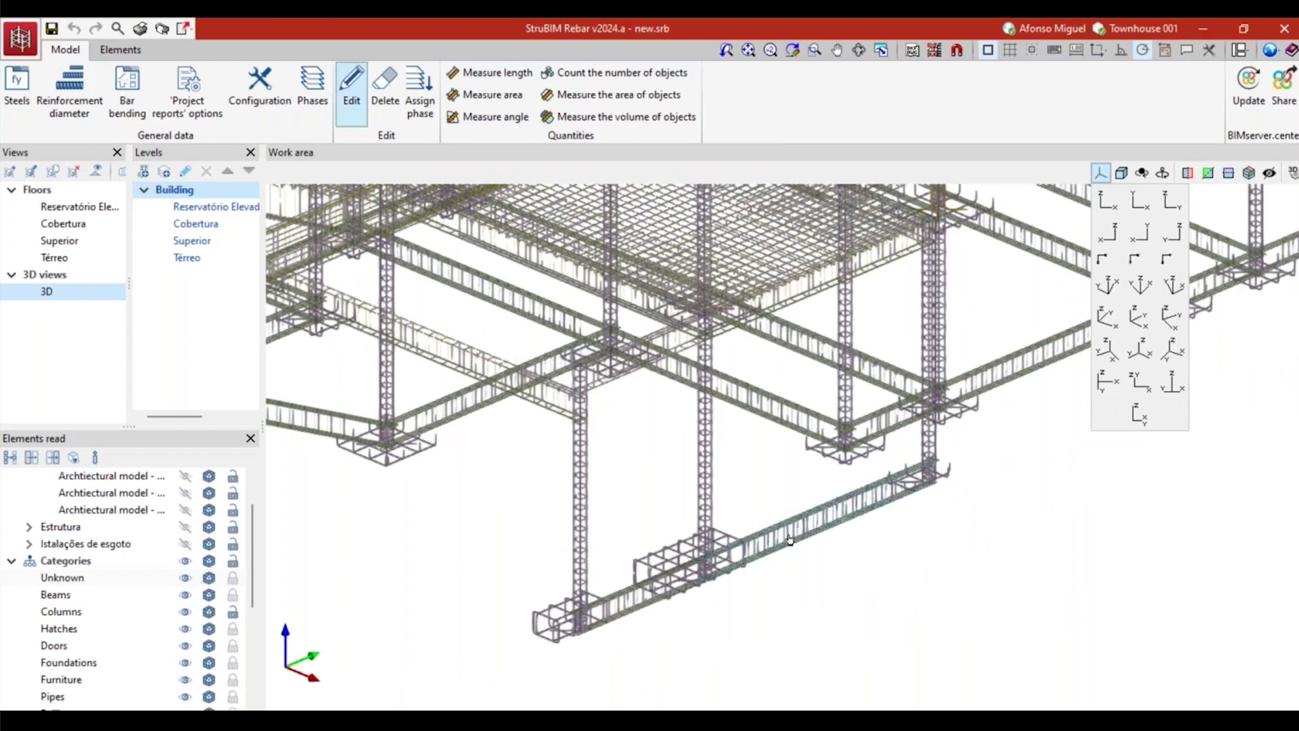
click(707, 450)
middle_drag(726, 320, 621, 365)
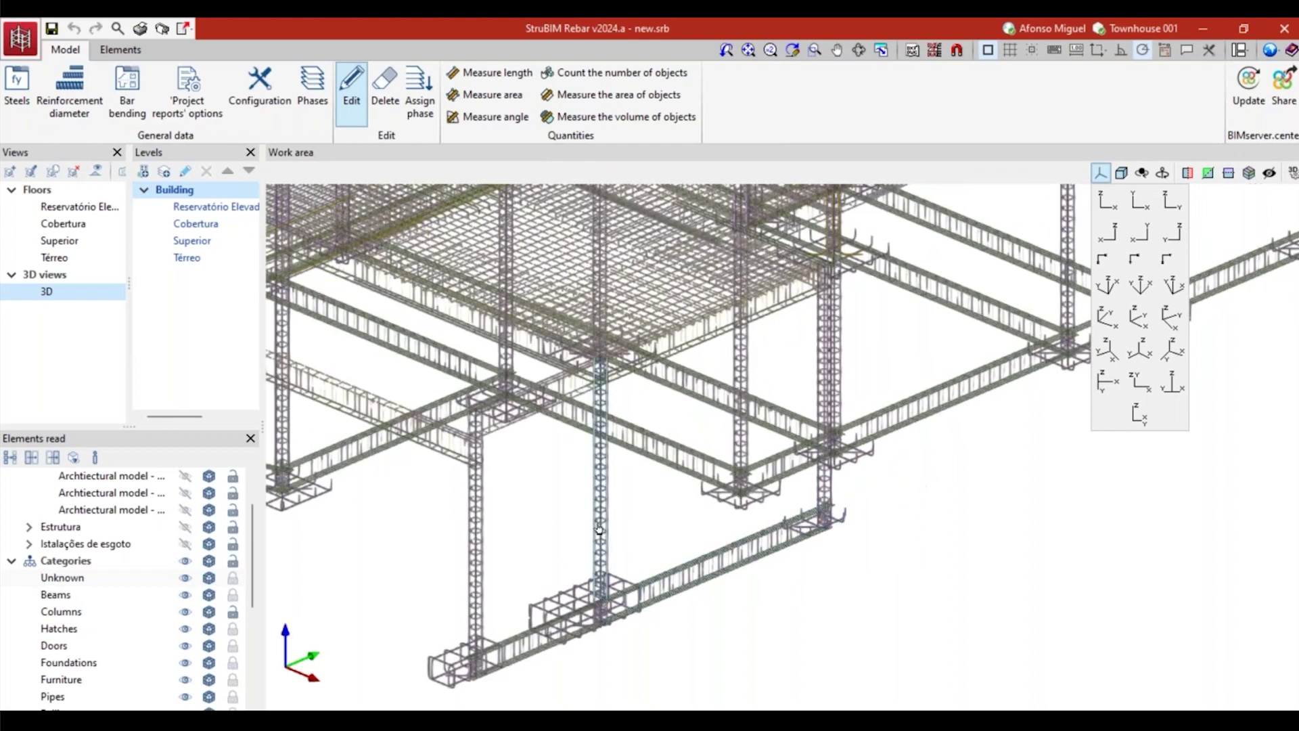
click(689, 566)
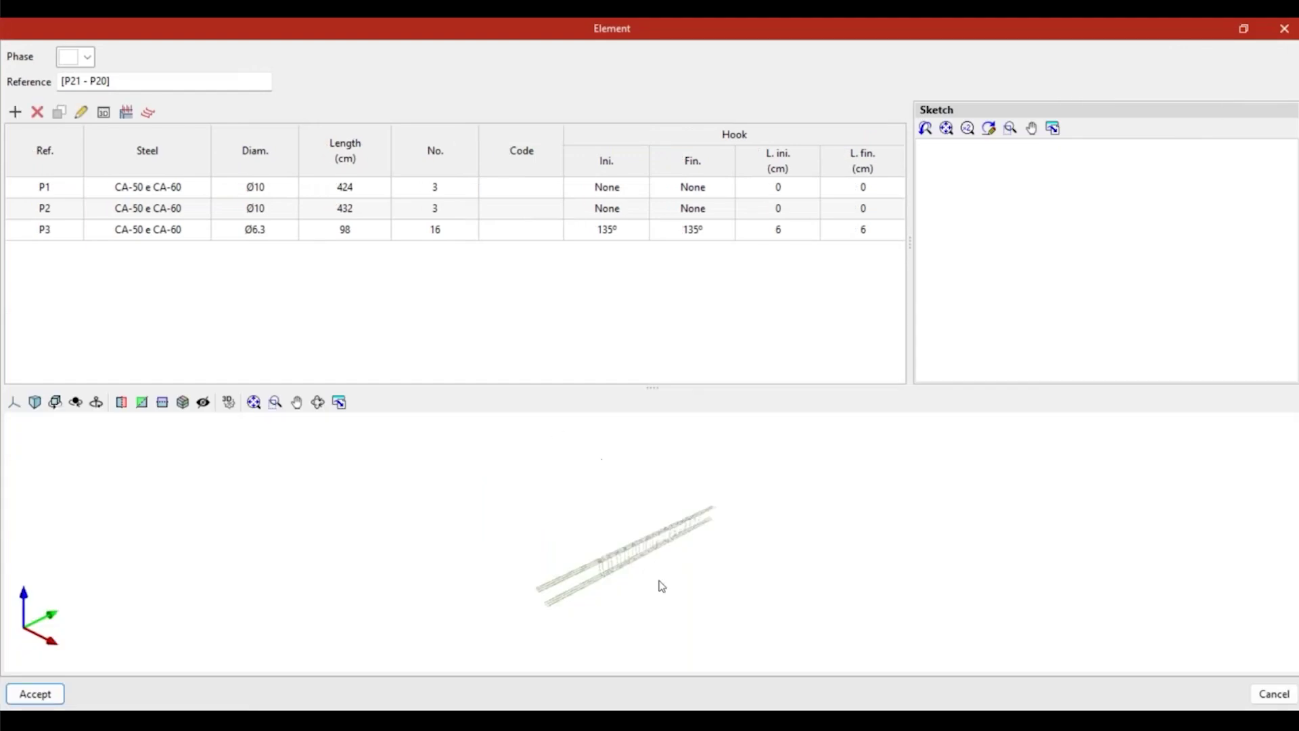
middle_drag(662, 586, 629, 544)
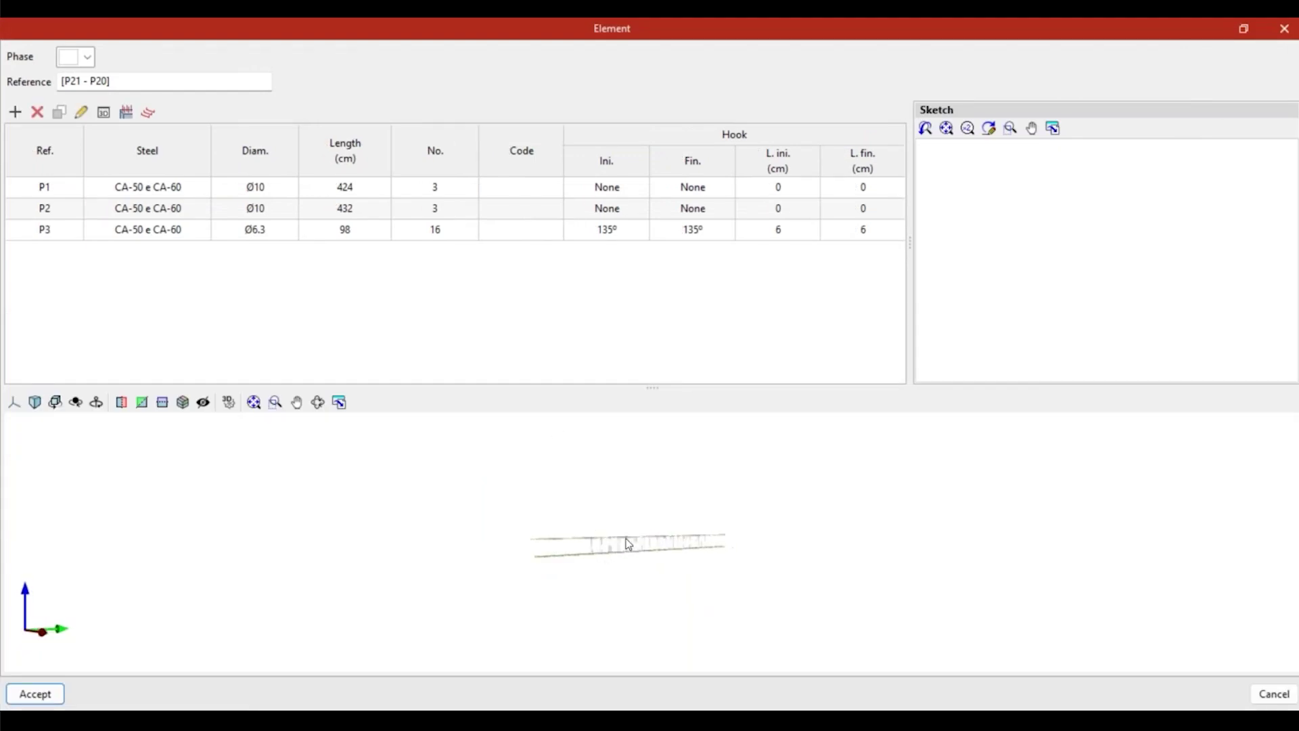
scroll(626, 547, up, 6)
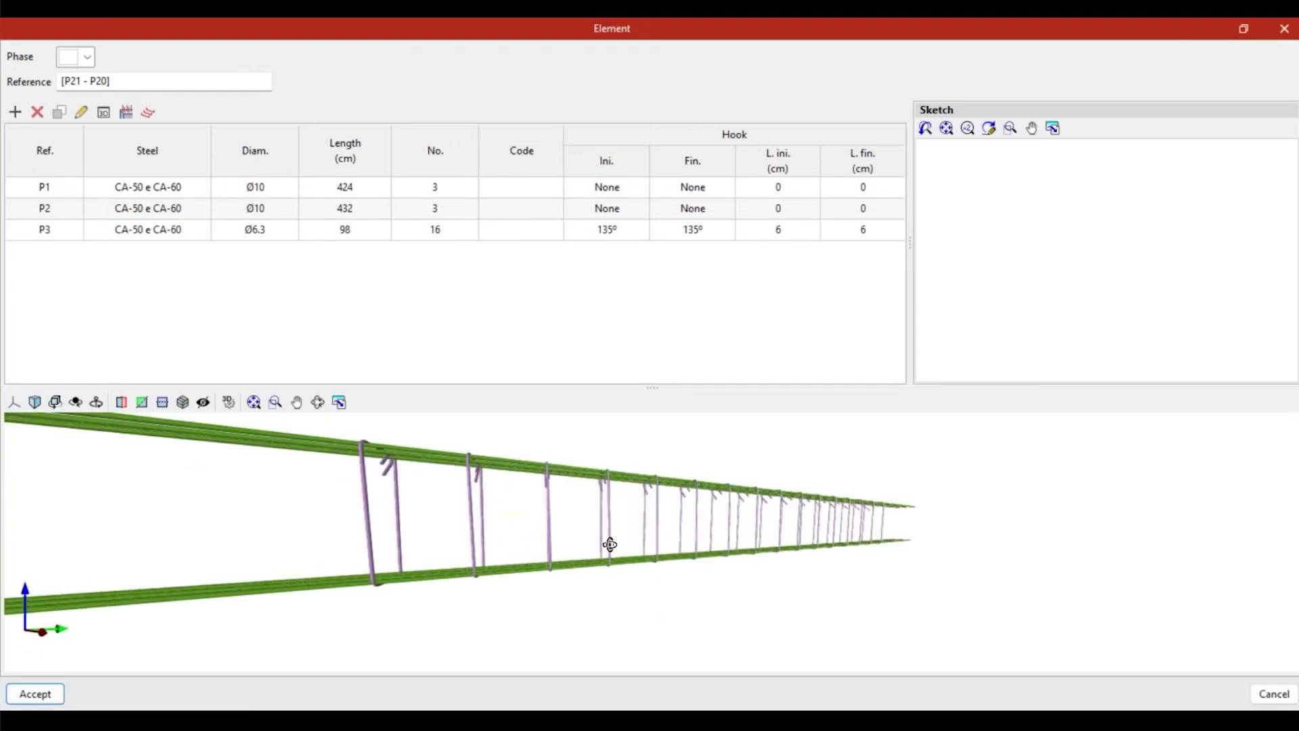
mouse_move(610, 544)
middle_down()
mouse_move(601, 569)
mouse_move(589, 554)
middle_up()
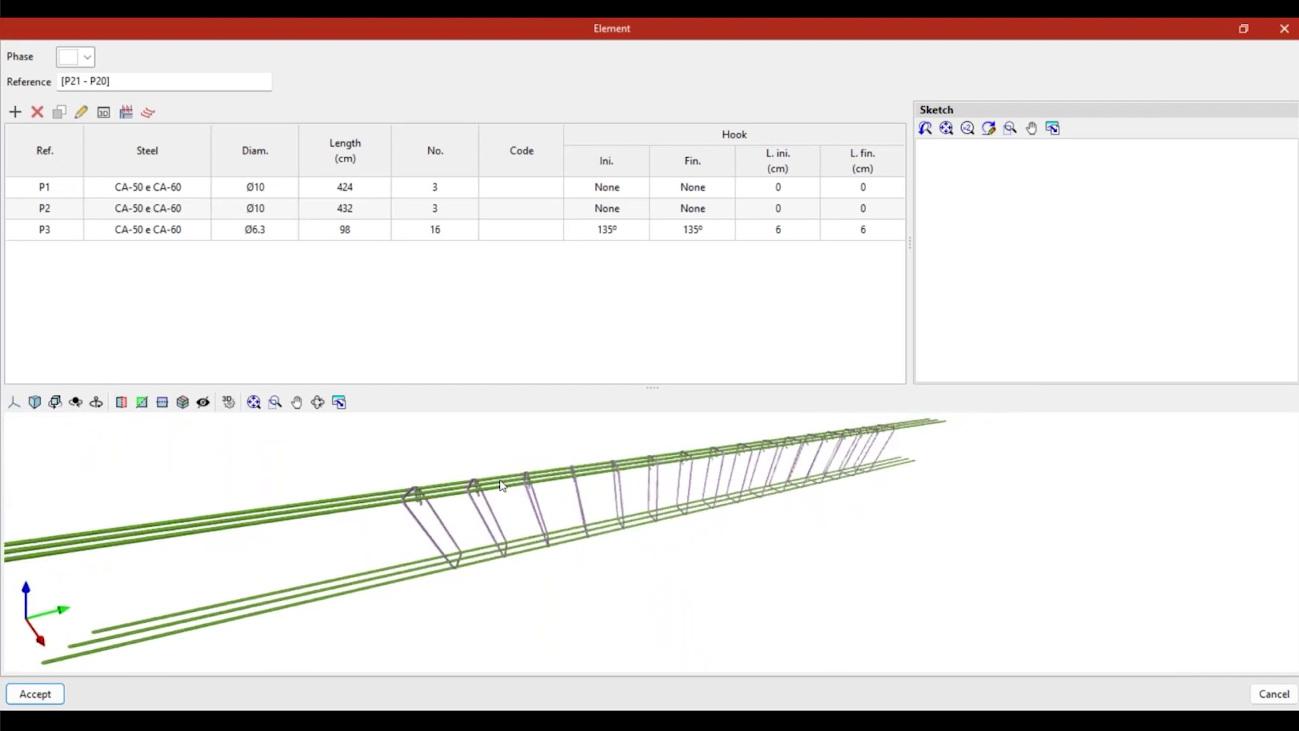
scroll(503, 486, down, 3)
scroll(562, 498, up, 4)
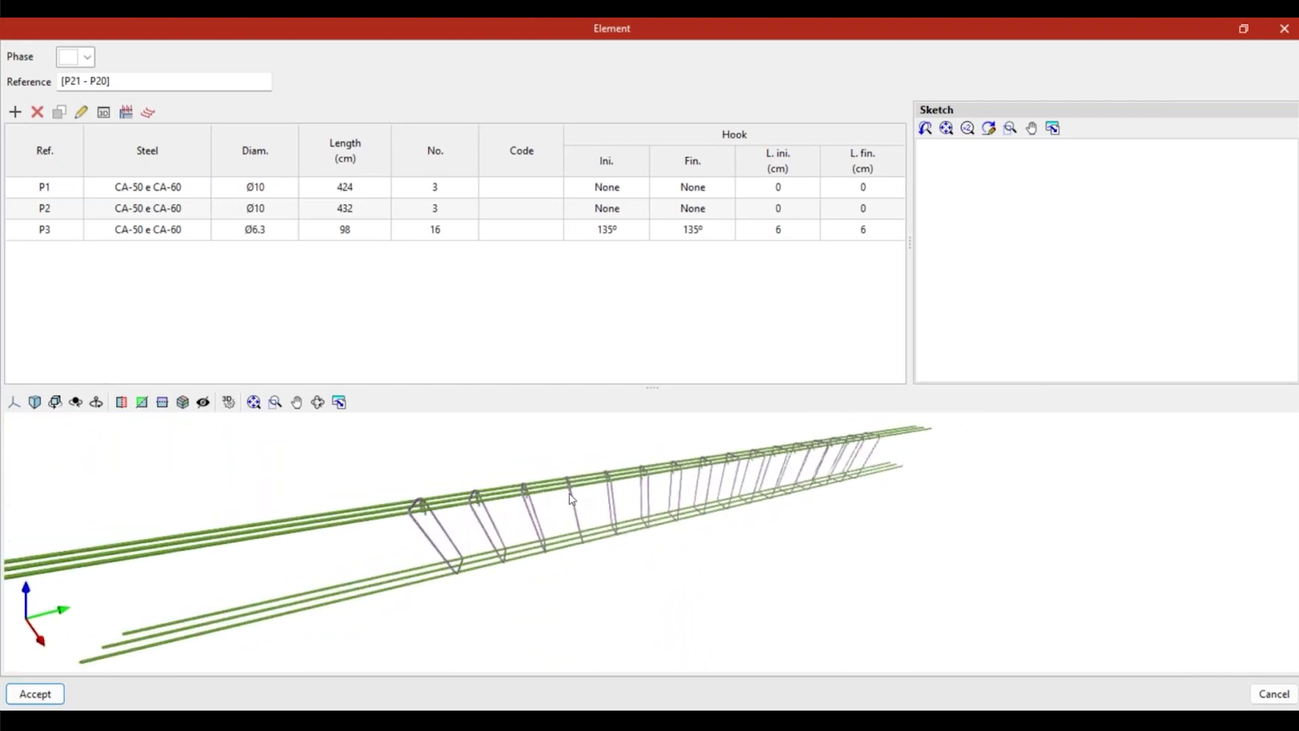
Step: Review the shapes of bars P1, P2 and stirrup P3 of beam [P21 - P20], and close its details without saving
click(58, 191)
click(61, 211)
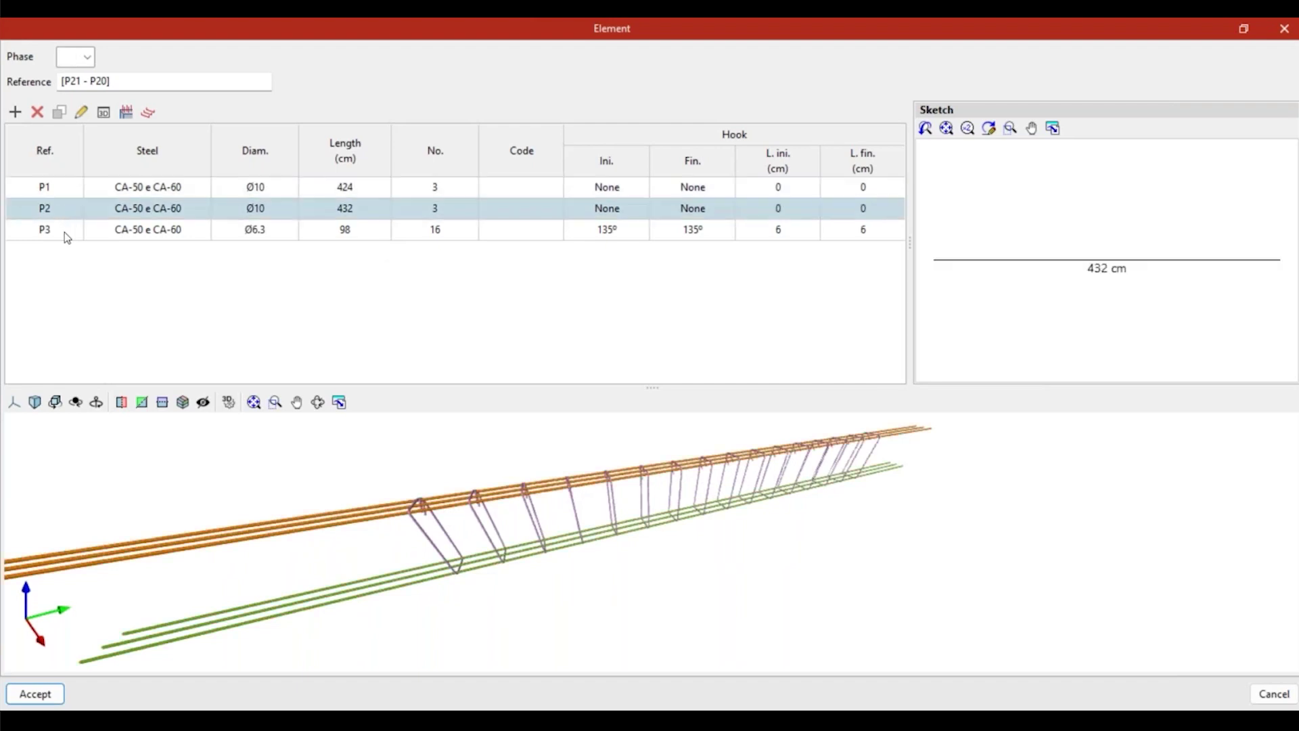
click(67, 232)
click(66, 191)
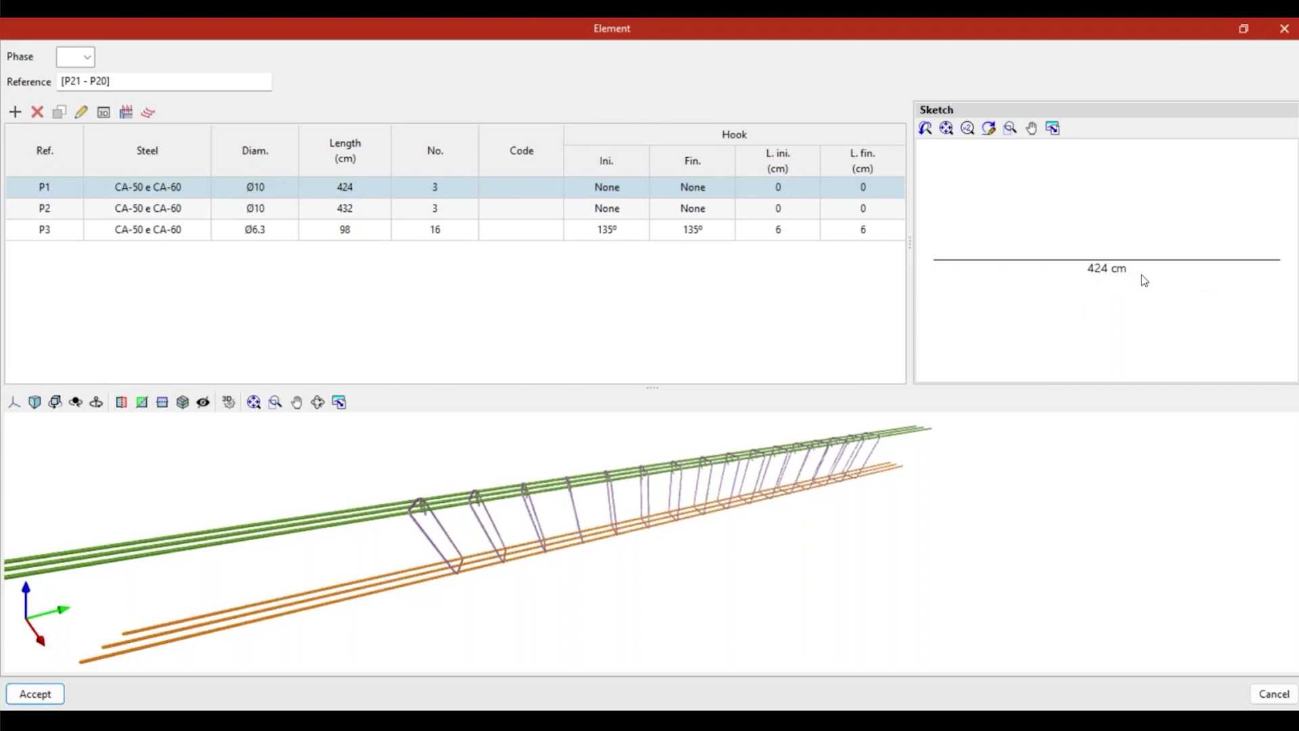
click(59, 213)
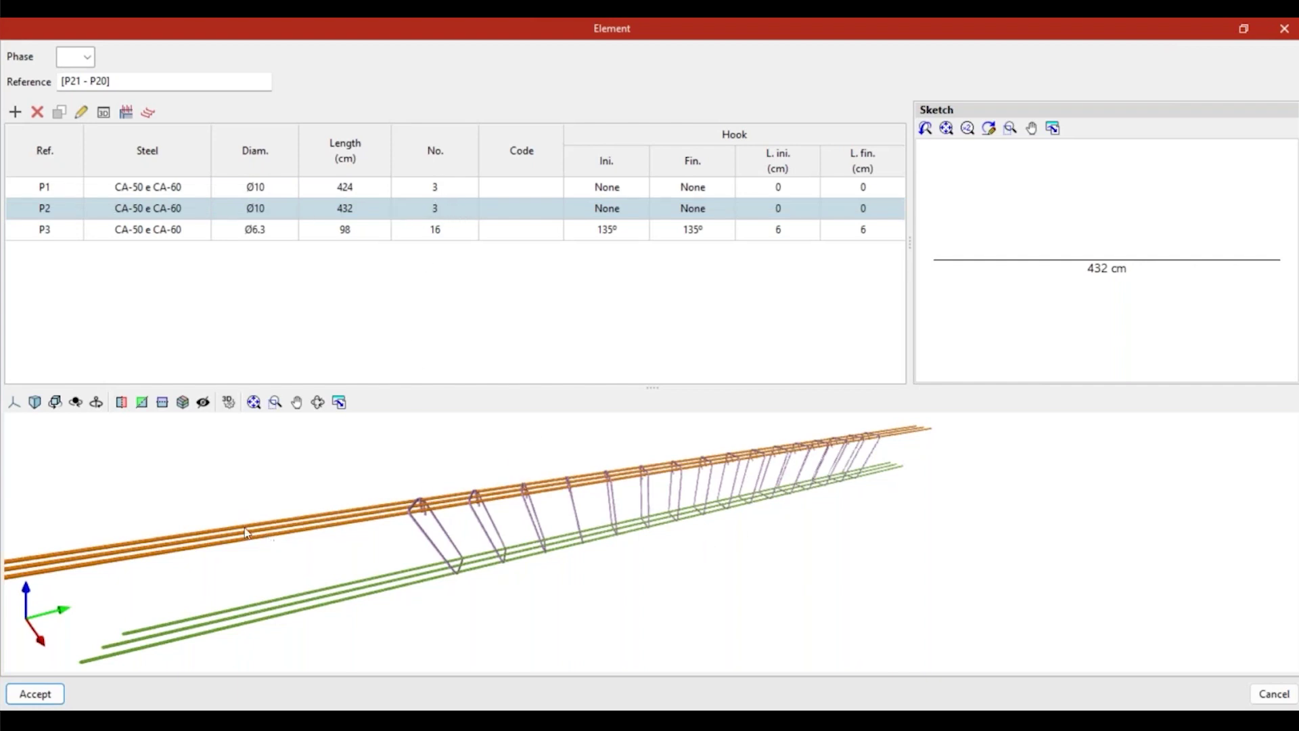
click(49, 232)
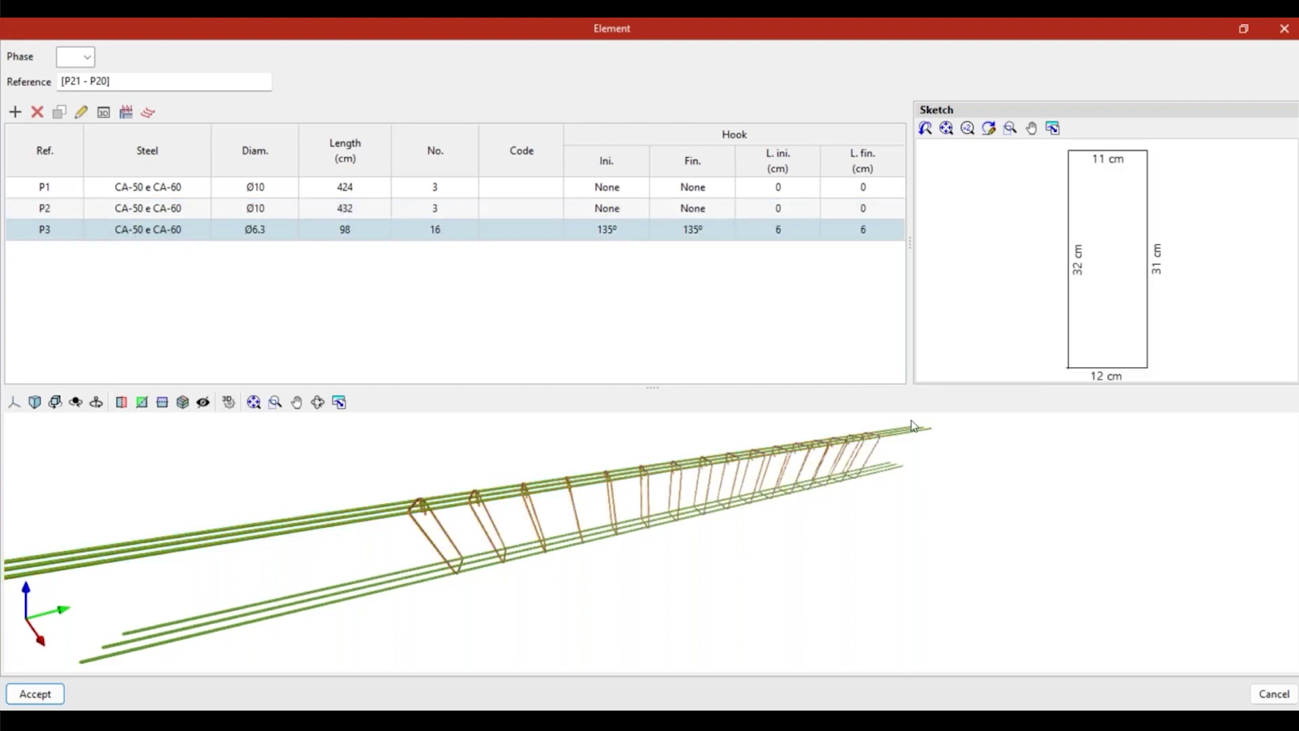
mouse_move(758, 515)
shift+middle_down()
mouse_move(661, 512)
mouse_move(684, 440)
shift+middle_up()
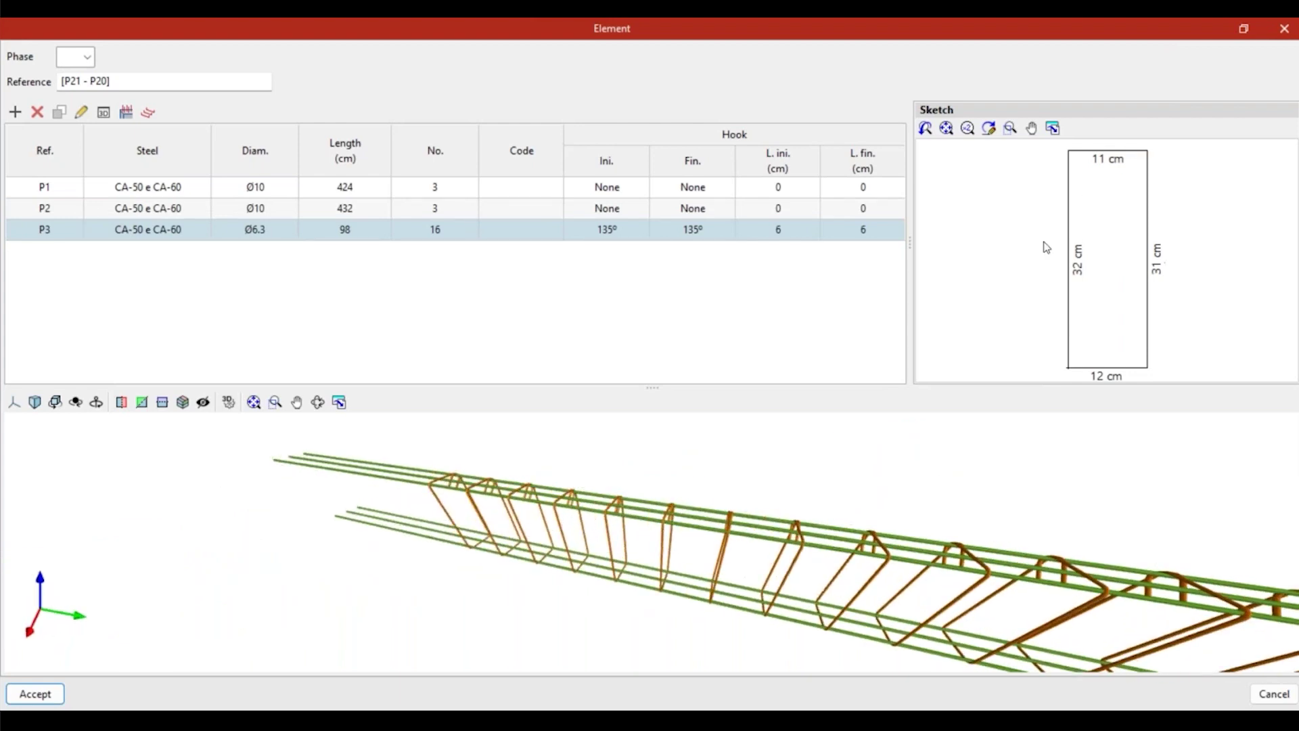
click(1288, 27)
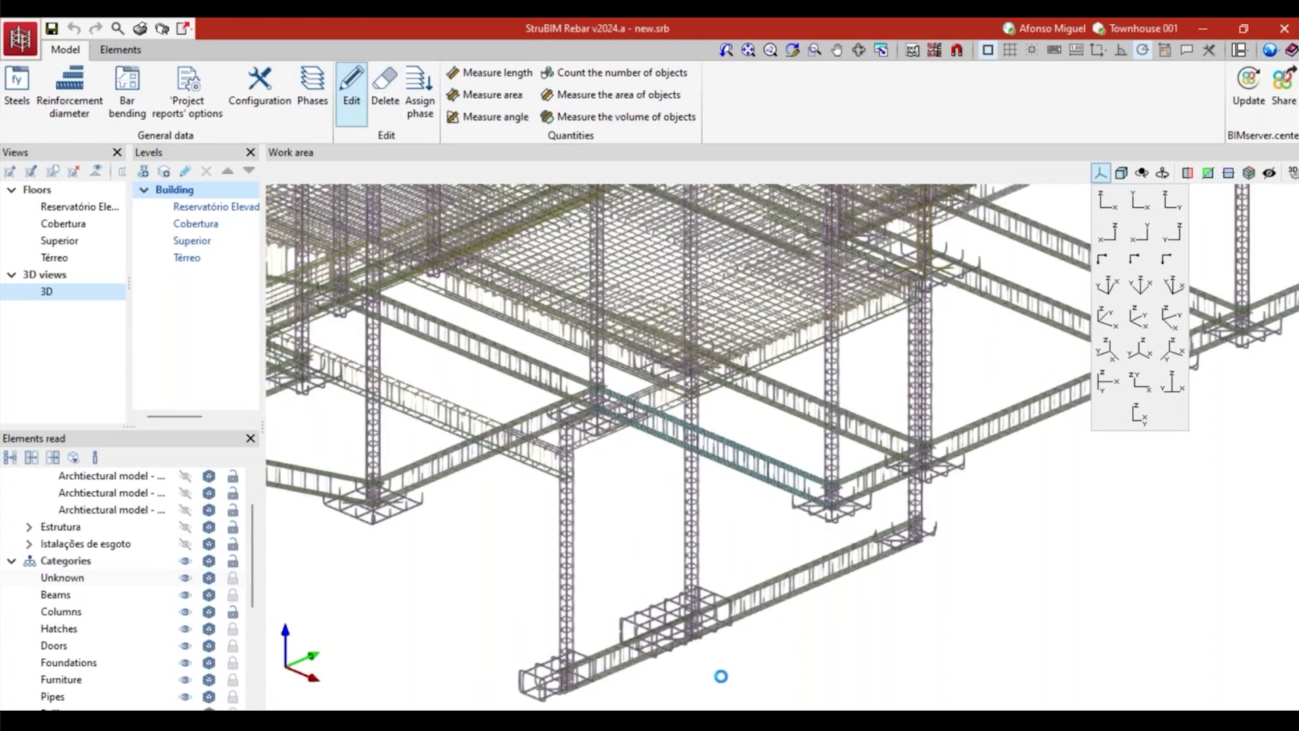
Step: Check the bar list of foundation beam [P18 - P17], close it, and open the reinforcement details of footing P21
click(776, 460)
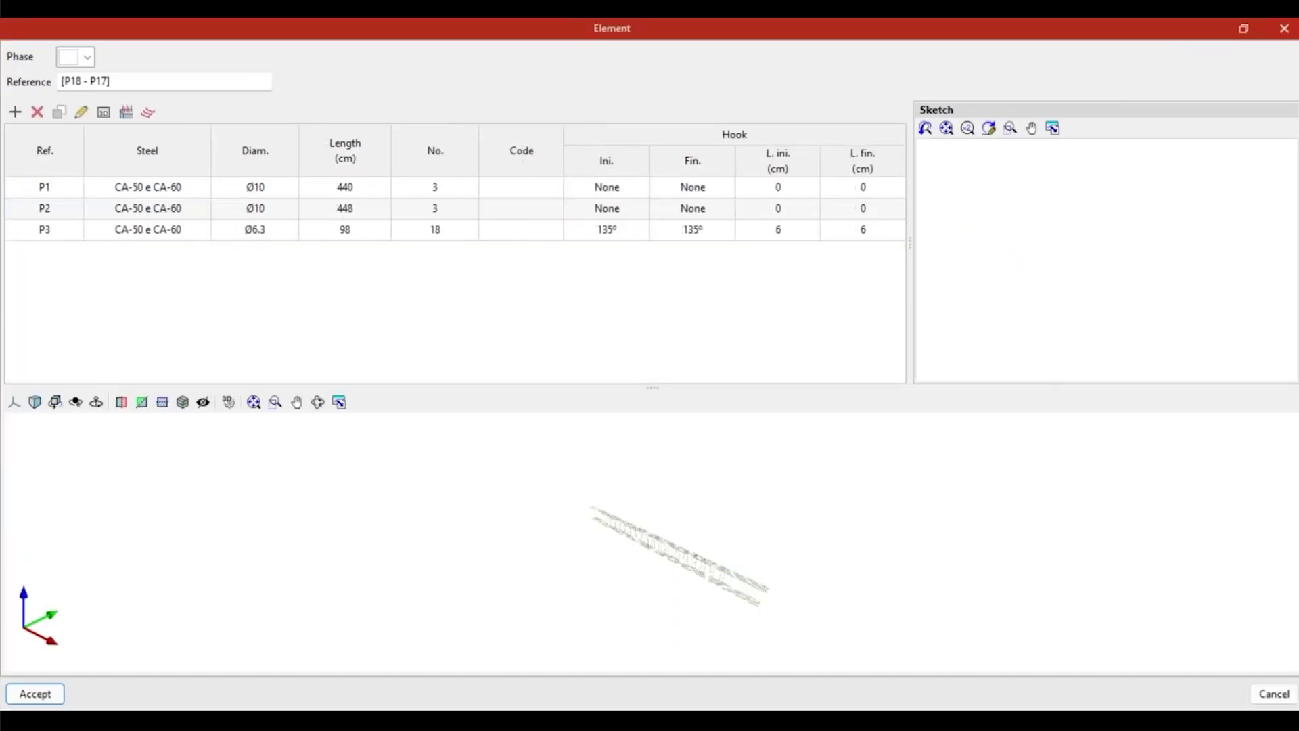
key(Escape)
click(635, 611)
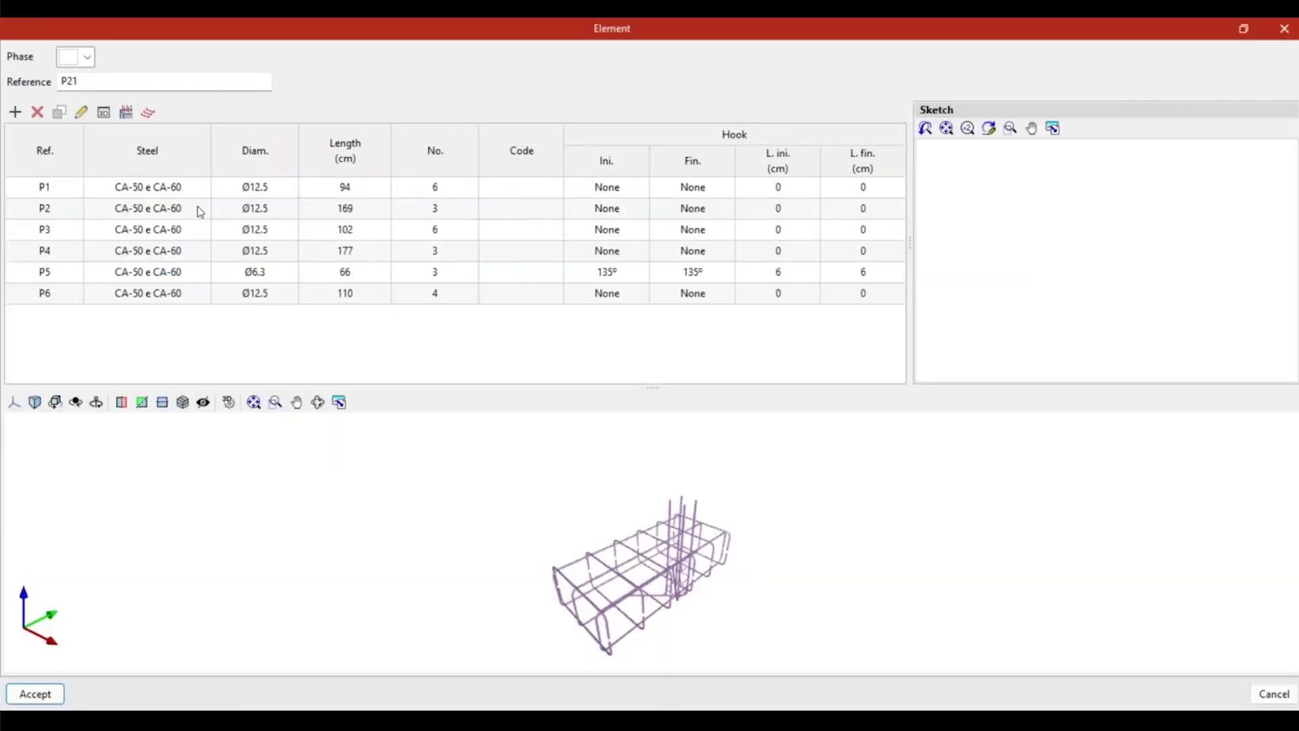
Step: Go through bars P1 to P6 of footing P21 to examine their sketches, and select bar P3
click(47, 188)
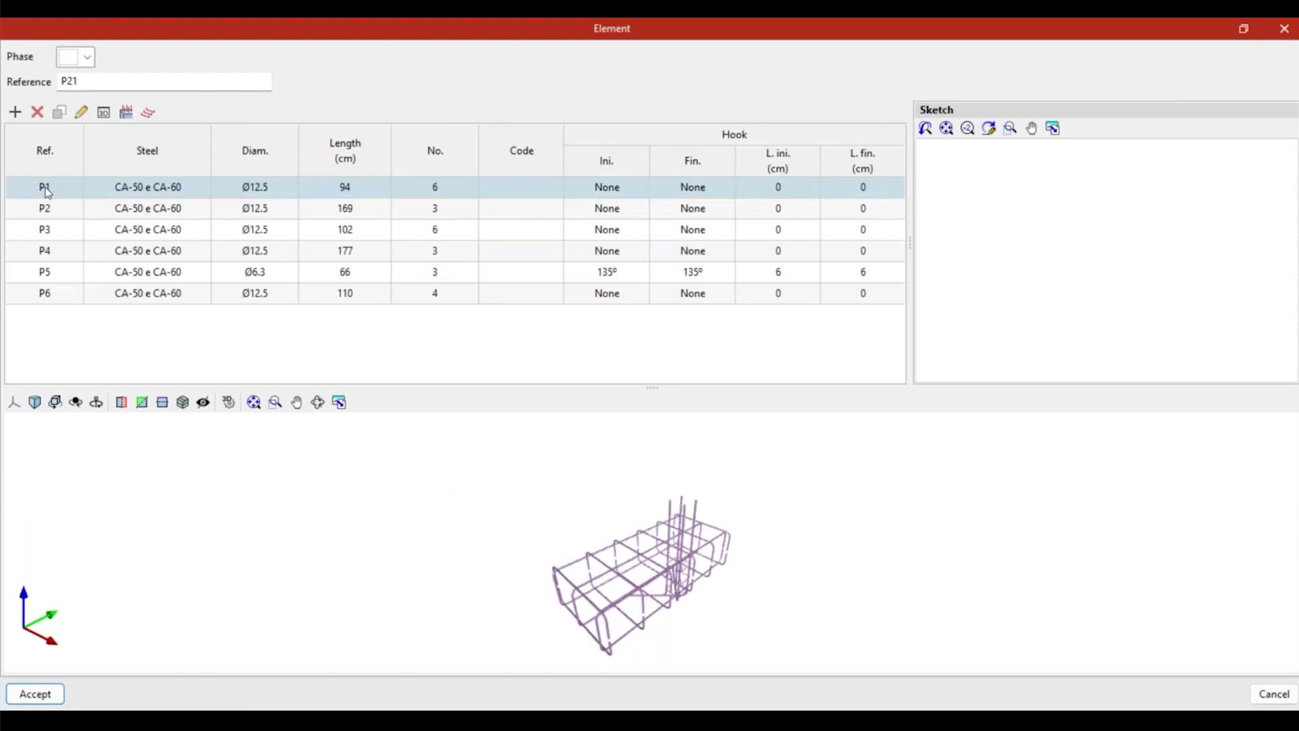
click(58, 211)
click(52, 228)
click(52, 250)
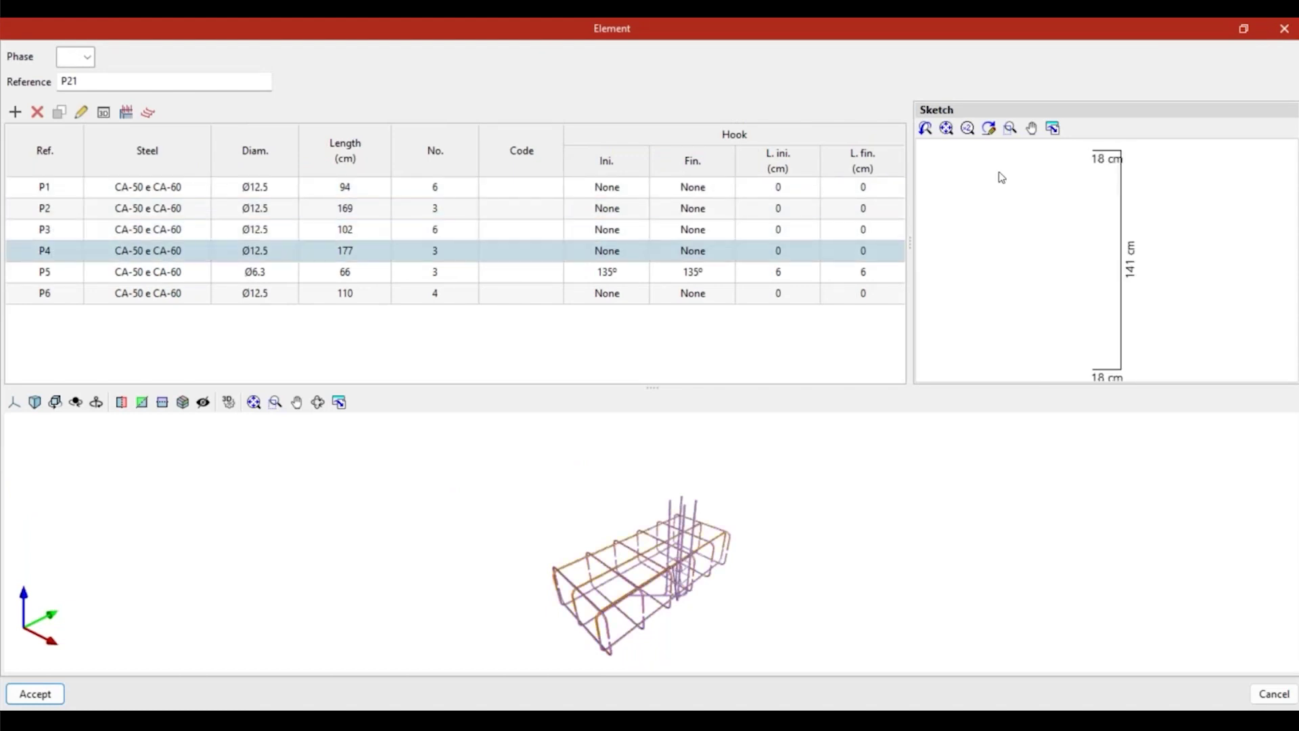
click(74, 274)
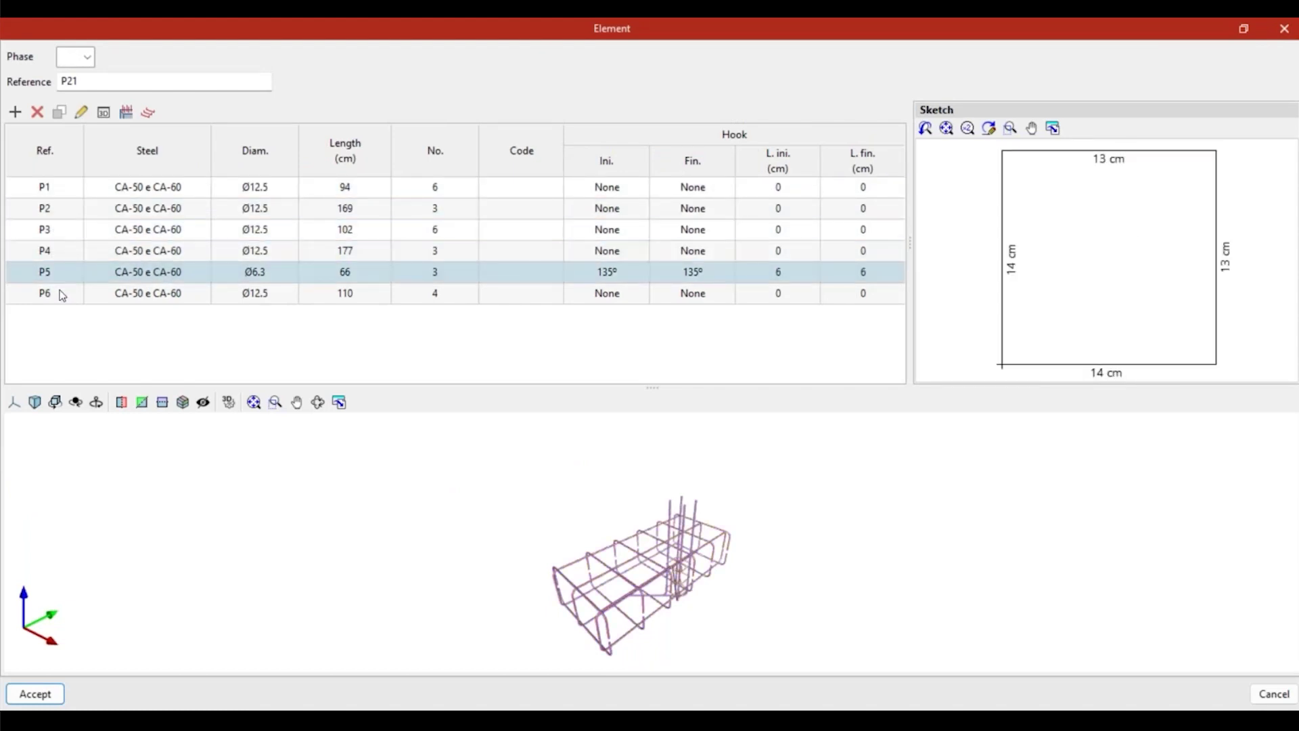
click(62, 295)
click(82, 222)
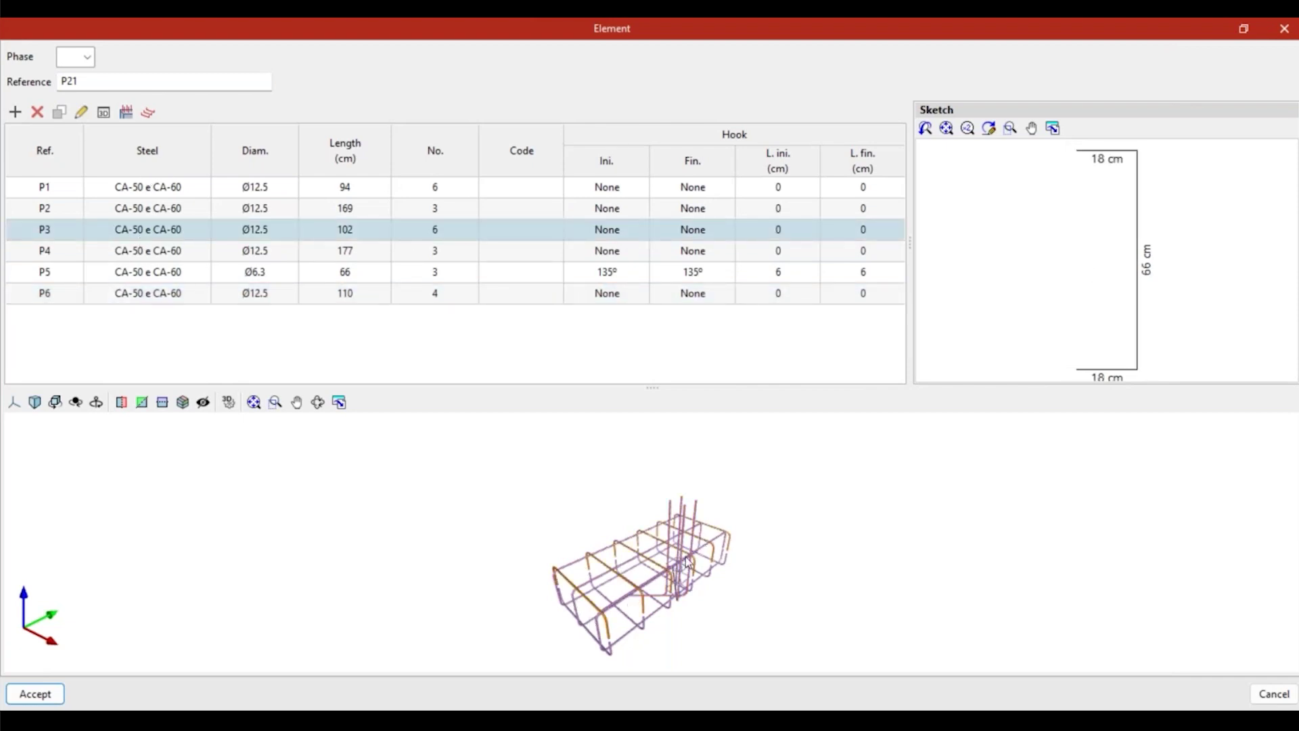
Step: Open bar P3 of the footing for editing, look over its steel and diameter options and the steel list, and leave it unsaved
scroll(654, 602, up, 3)
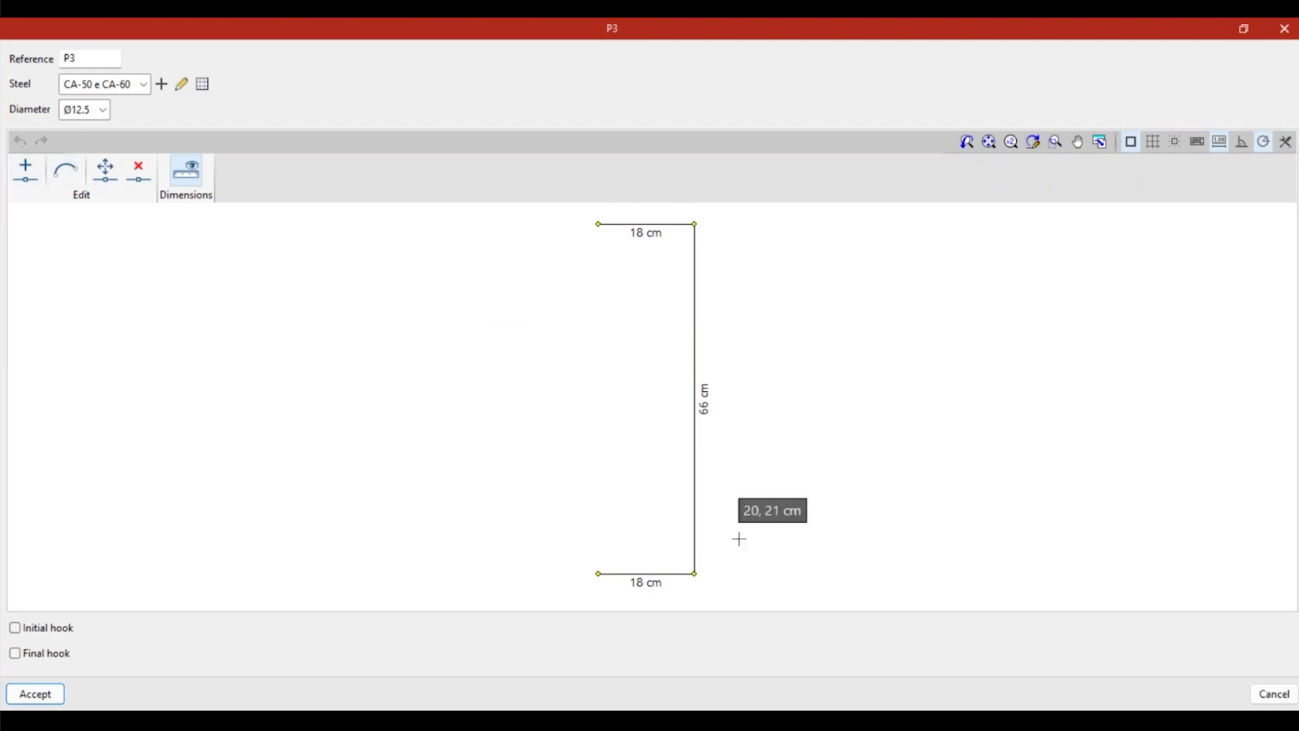
click(125, 85)
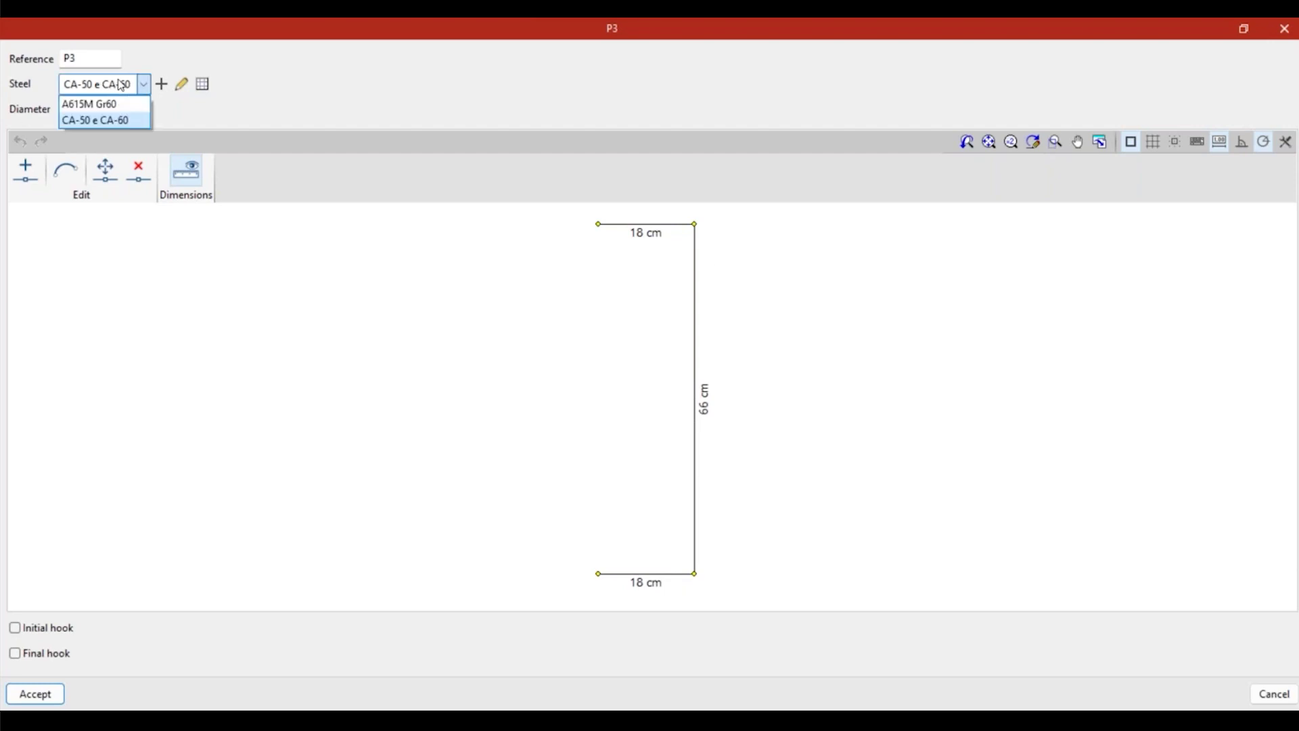
click(126, 85)
click(101, 111)
click(101, 111)
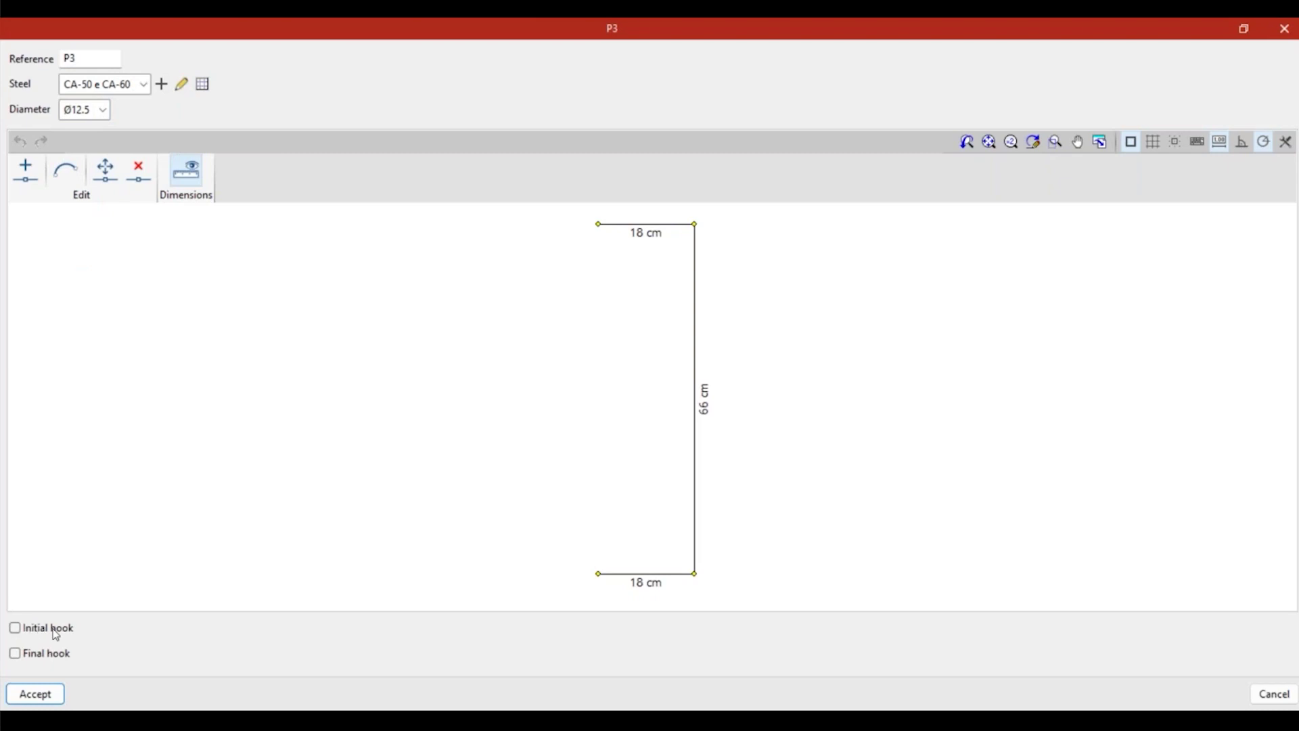
click(203, 84)
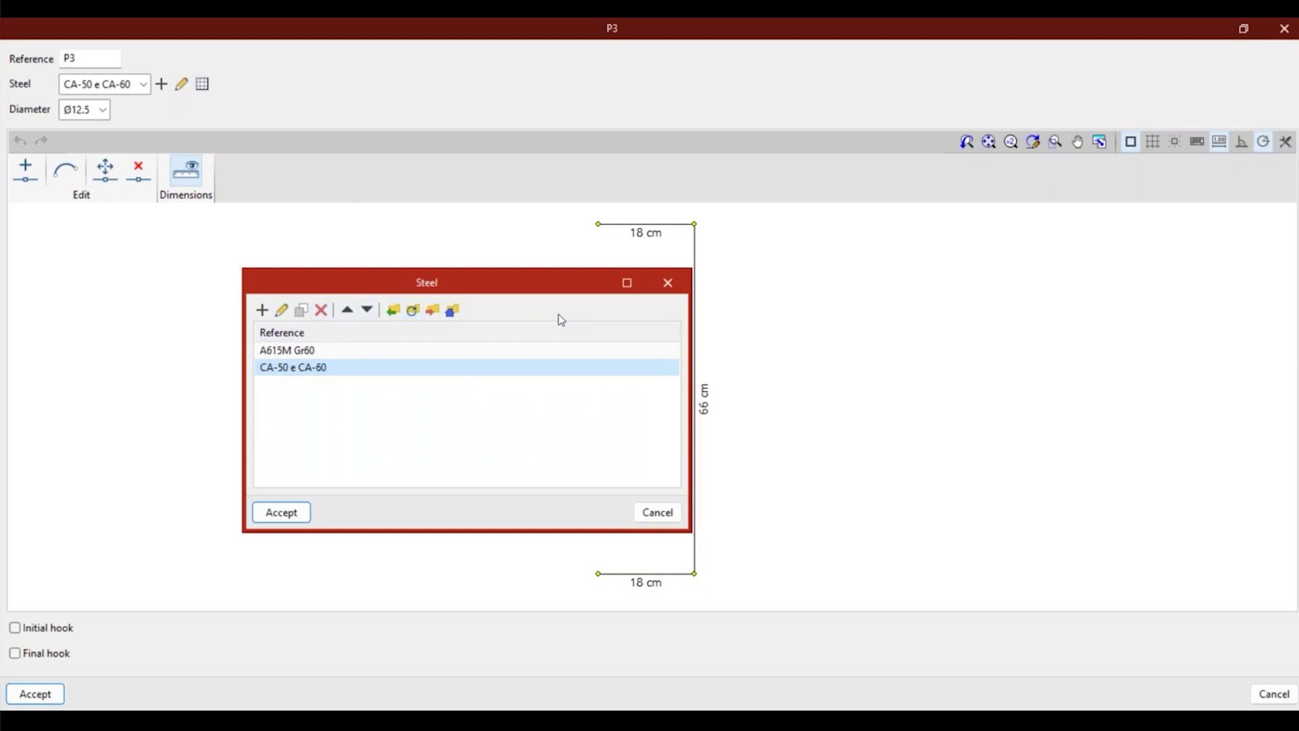
click(668, 283)
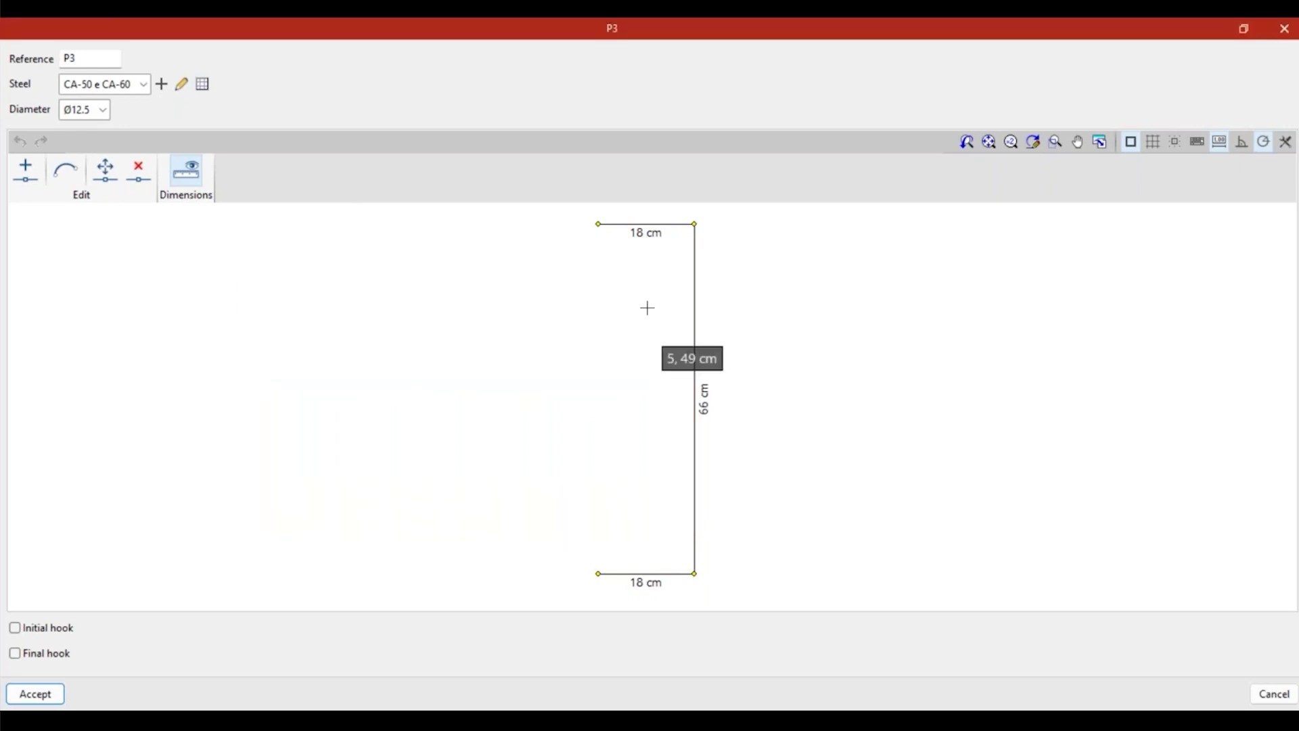
click(1284, 29)
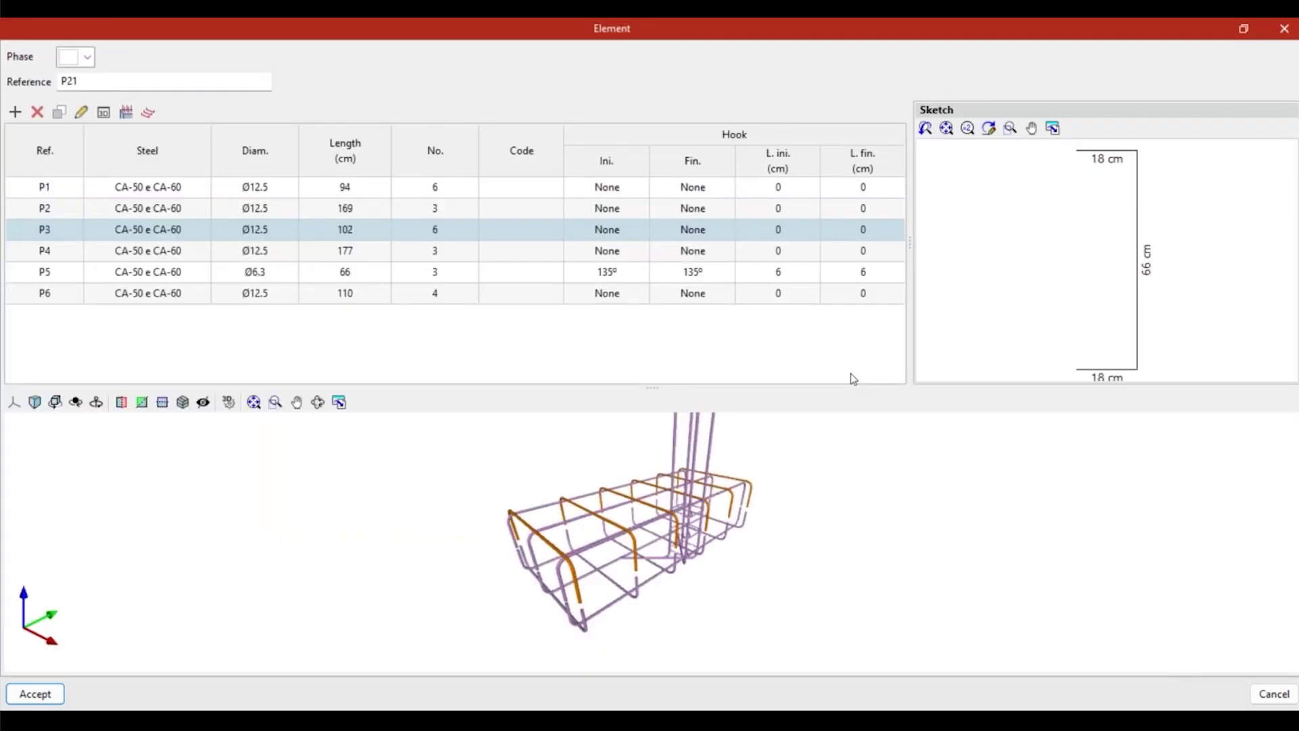
Step: Close the details of footing P21 without saving and look over the surrounding foundation reinforcement
click(1284, 29)
scroll(834, 422, down, 3)
middle_drag(947, 548, 887, 539)
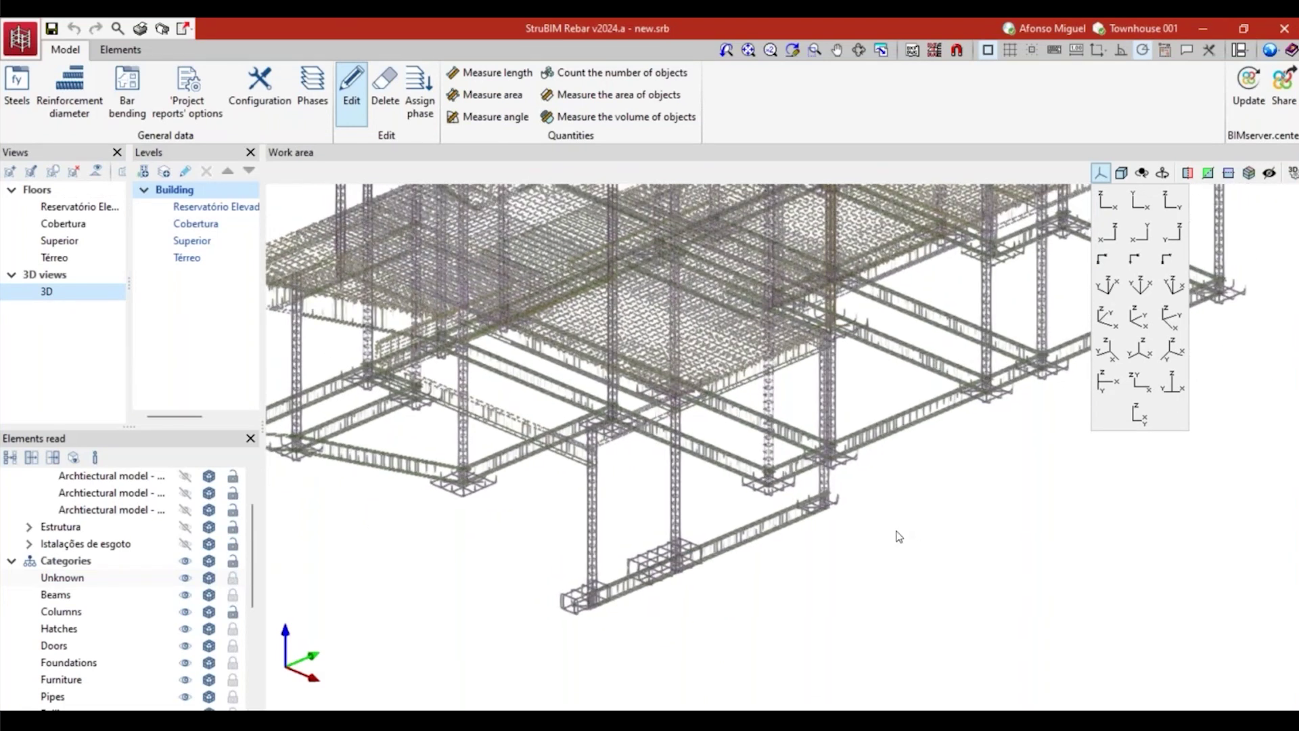
Step: Review the available export formats for the model, IFC, IFC (Phases), BVBS (Complete) and BVBS (Elements), without exporting
click(183, 28)
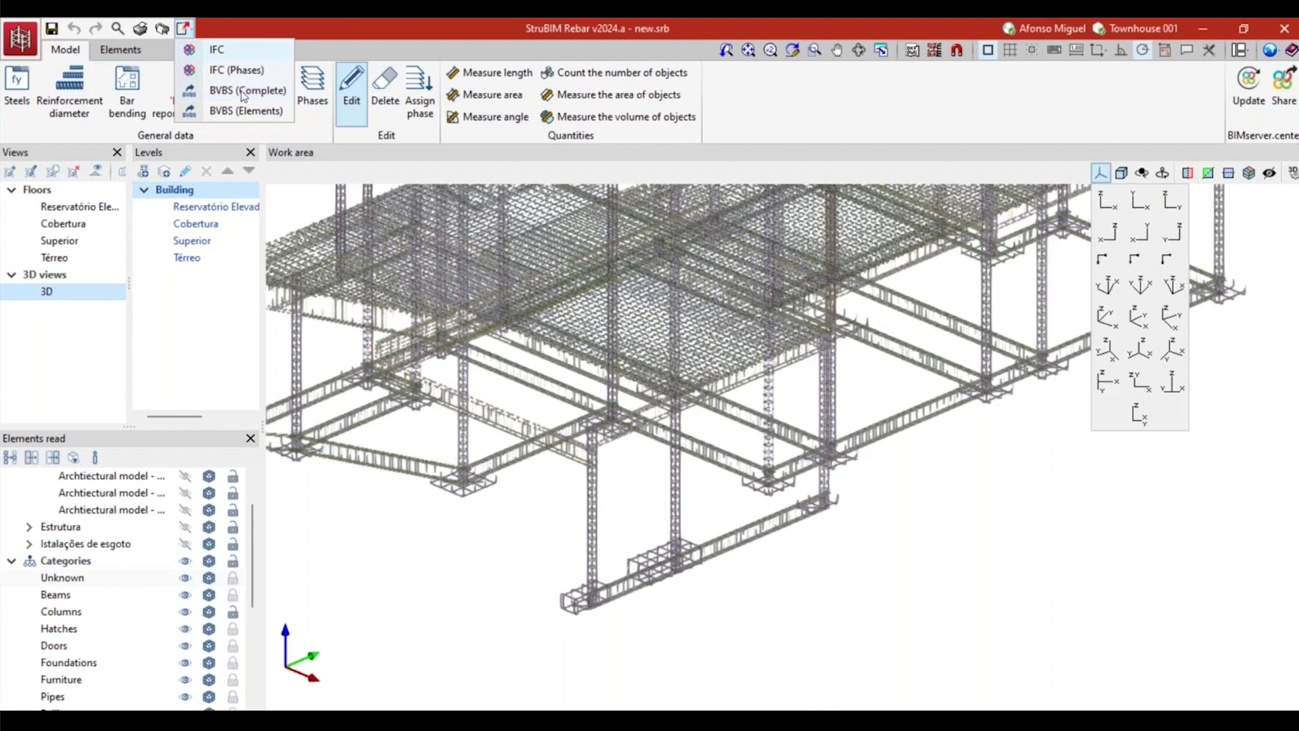
click(244, 93)
scroll(815, 548, up, 5)
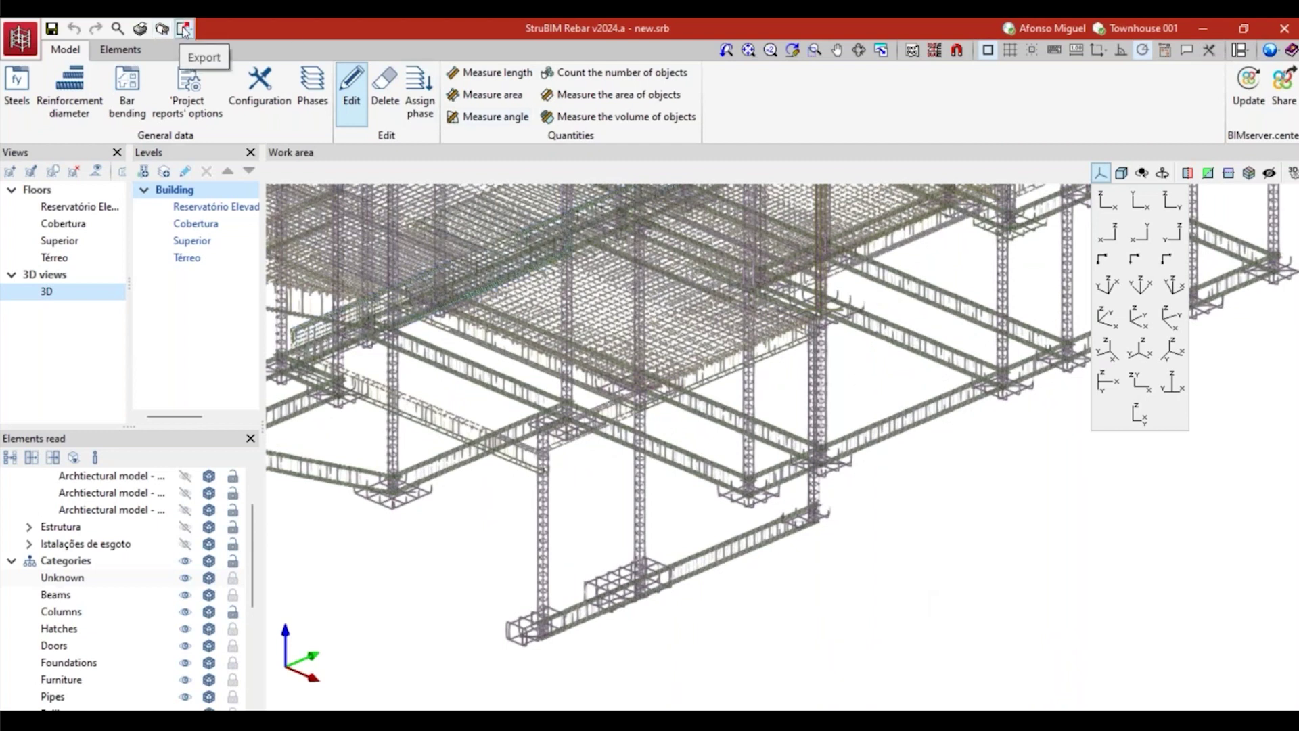
scroll(634, 343, down, 1)
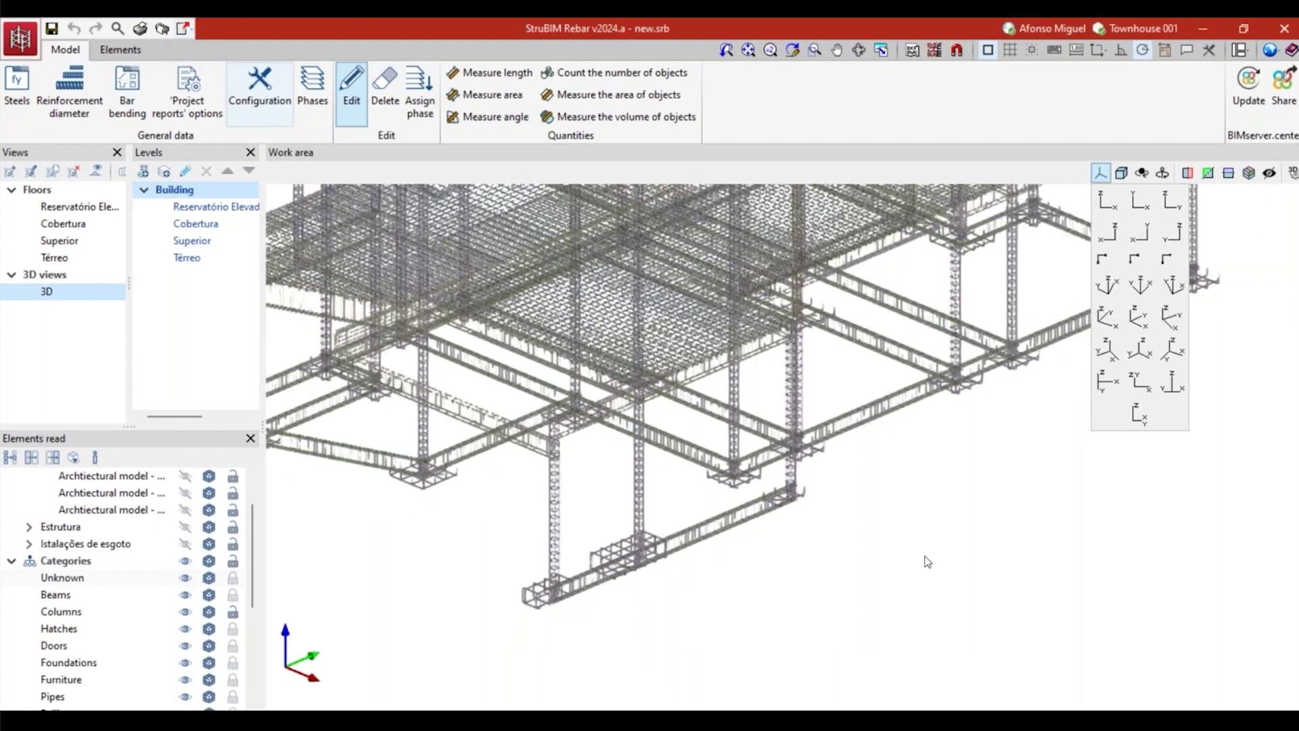
mouse_move(926, 562)
middle_down()
mouse_move(904, 571)
mouse_move(913, 580)
mouse_move(946, 552)
mouse_move(893, 548)
mouse_move(956, 547)
mouse_move(921, 564)
mouse_move(923, 551)
mouse_move(918, 576)
middle_up()
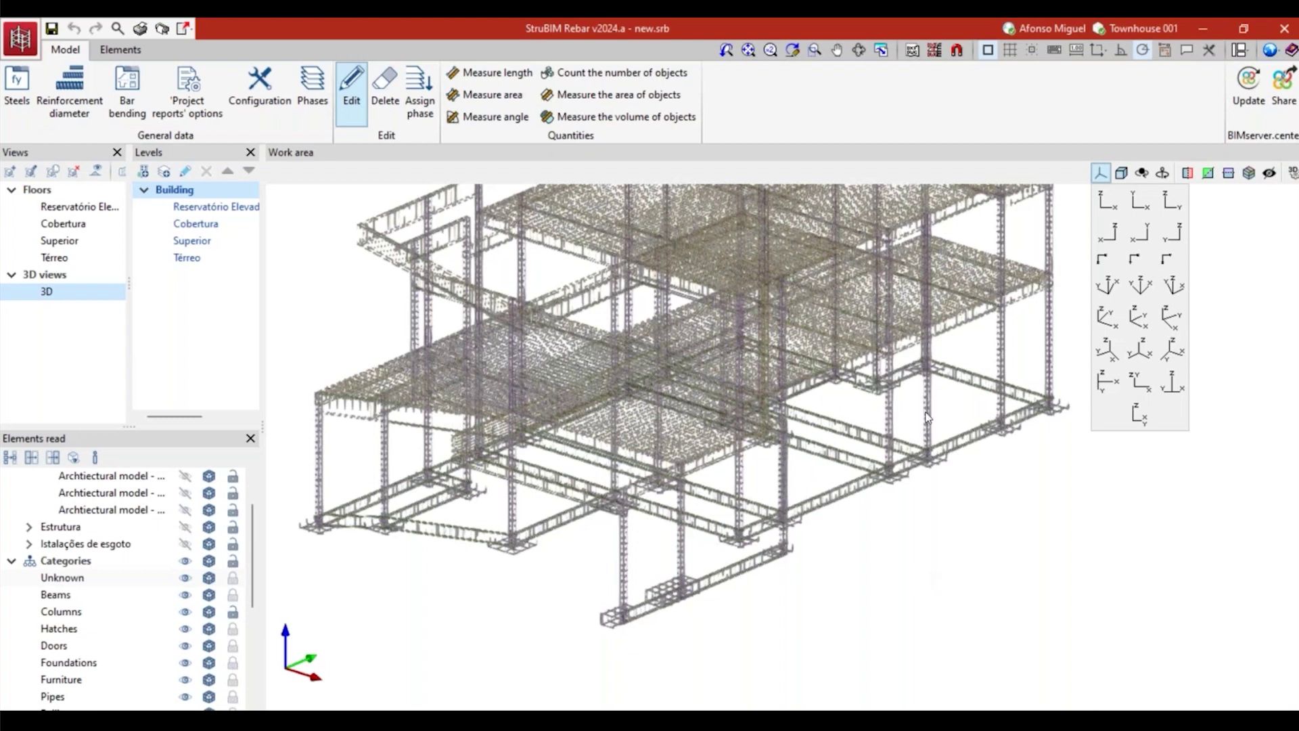
middle_drag(890, 608, 886, 634)
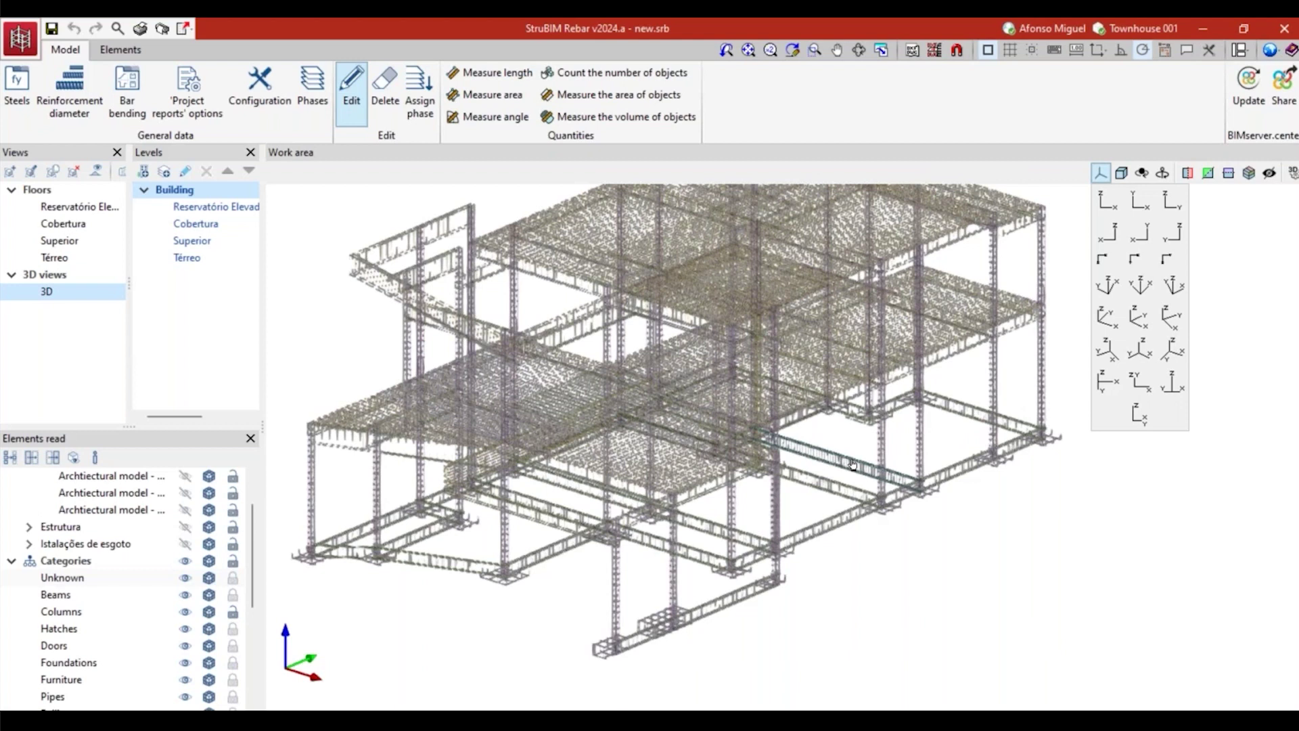
click(184, 28)
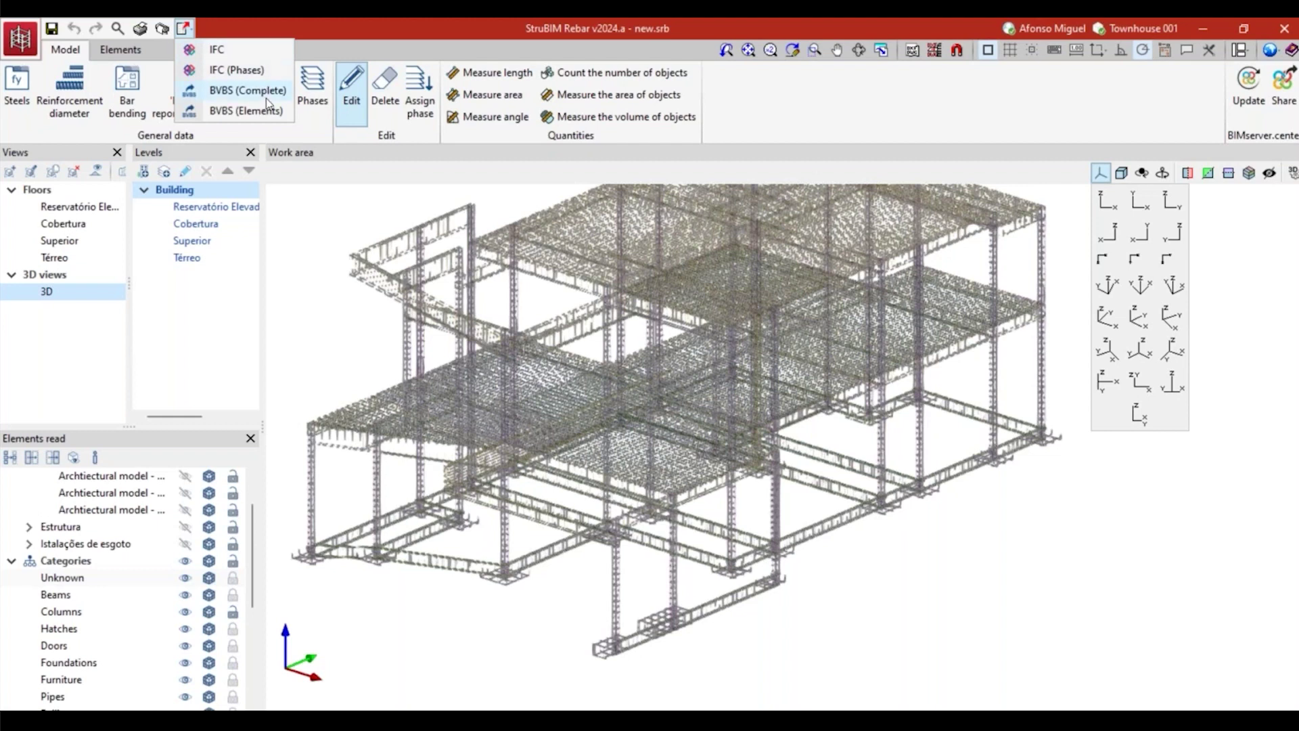
click(986, 481)
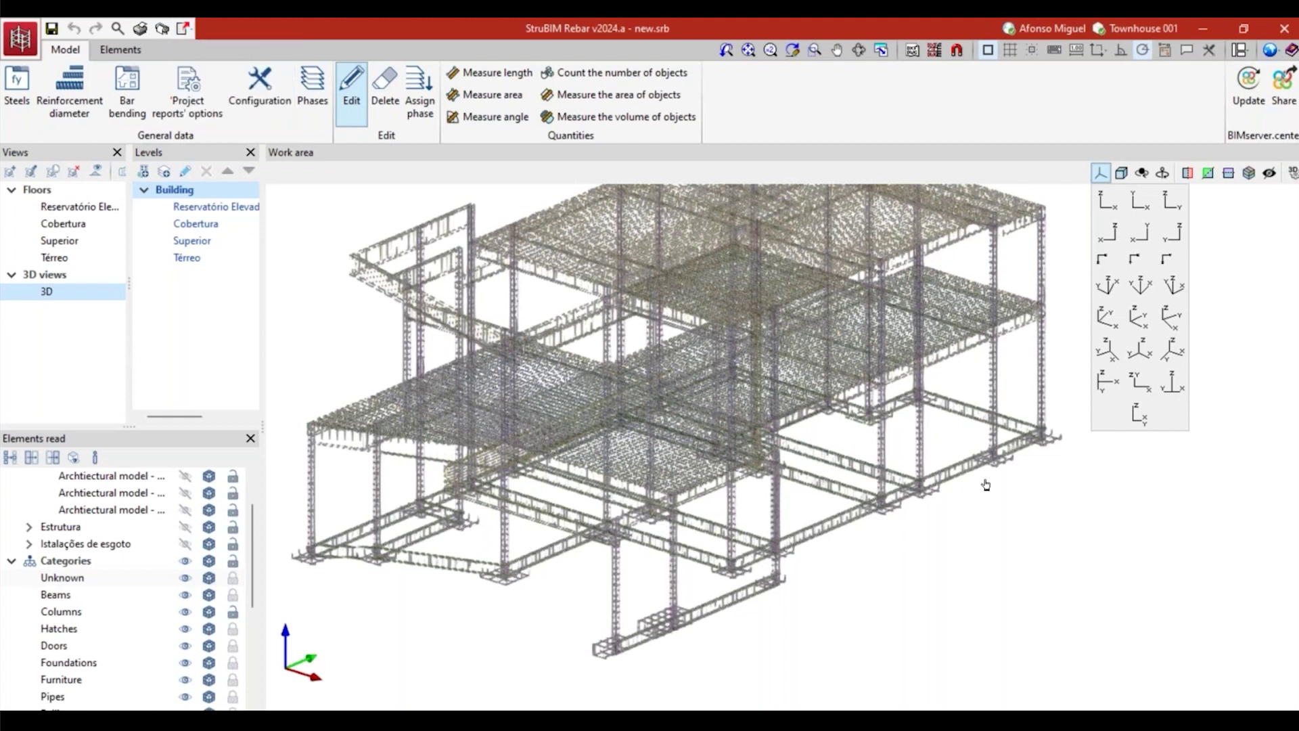
Step: Examine the whole building's reinforcement in the 3D view from different angles
scroll(985, 474, down, 2)
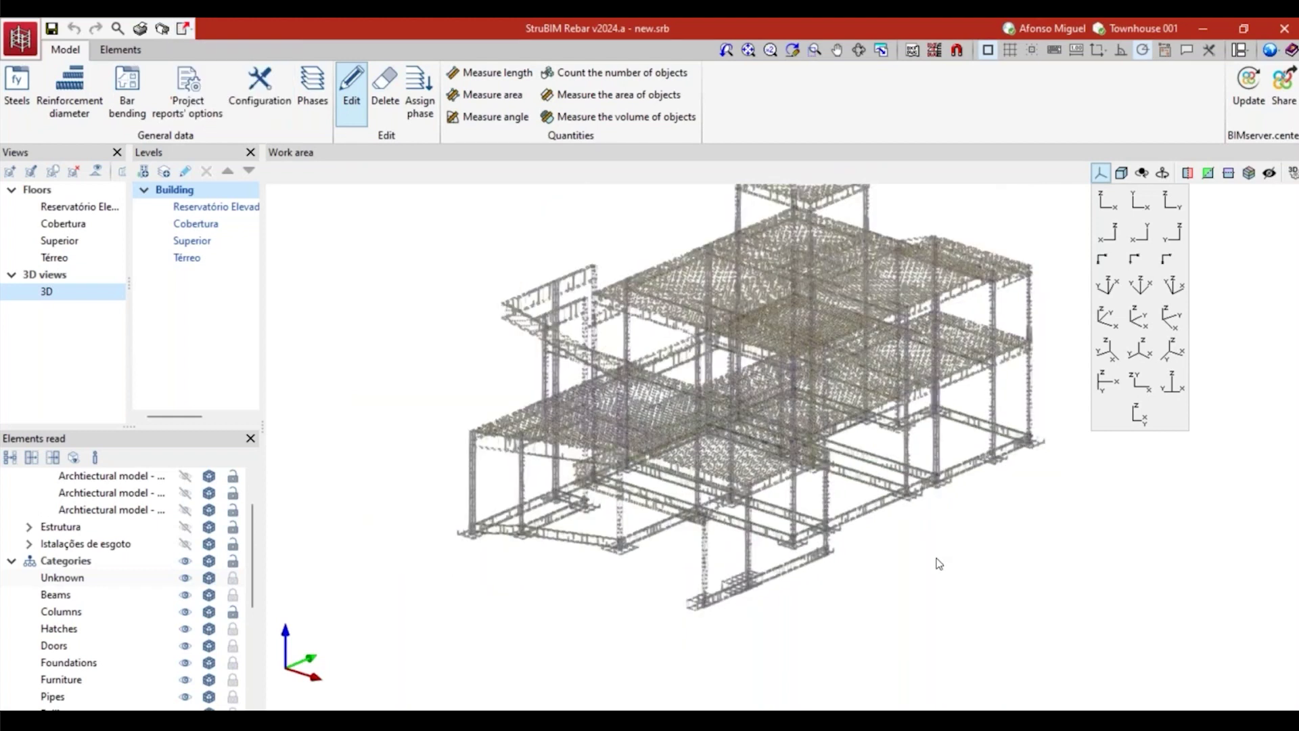
middle_drag(936, 559, 890, 577)
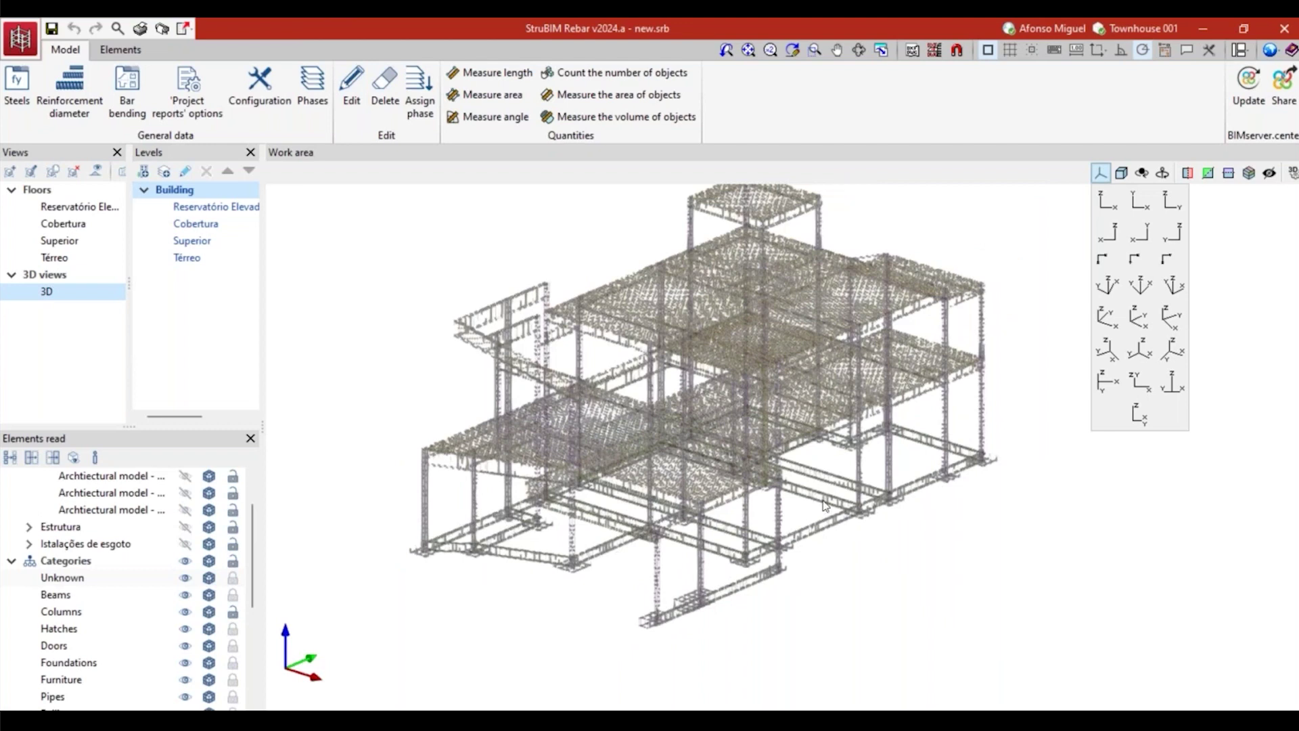
shift+middle_drag(922, 493, 312, 117)
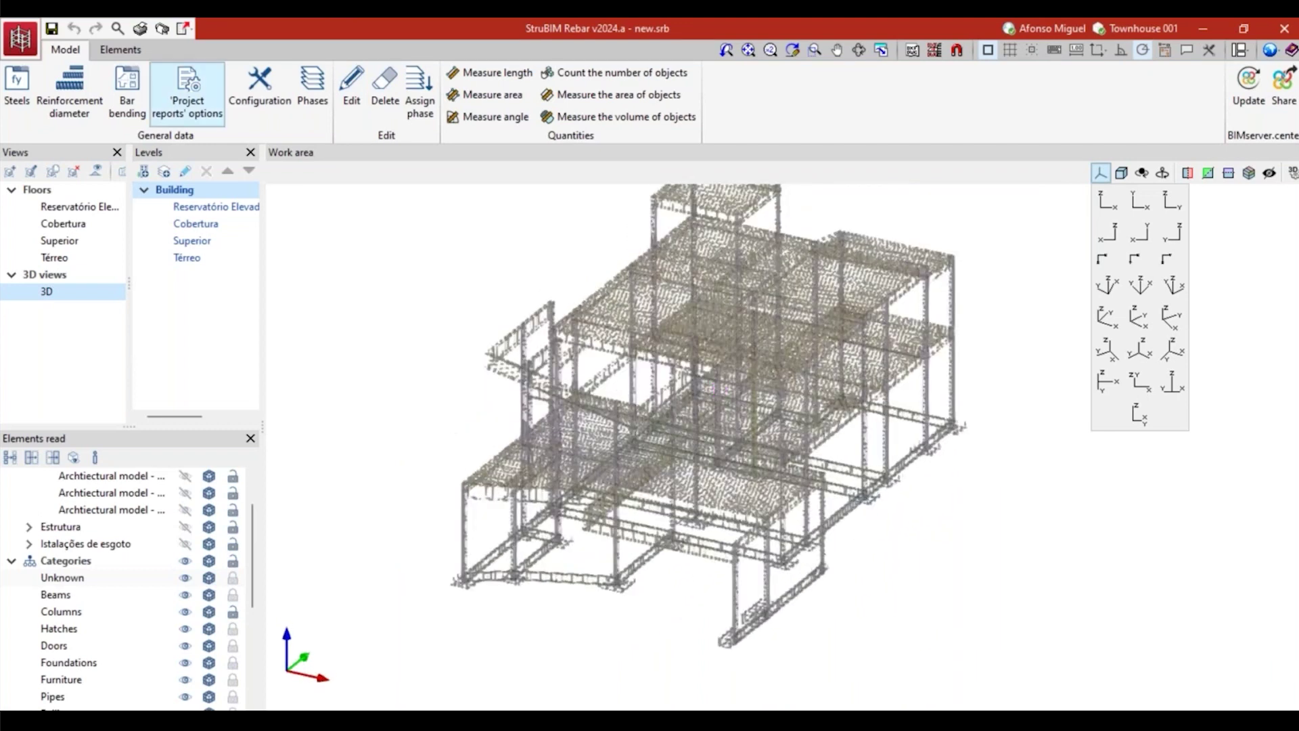
shift+middle_drag(887, 519, 645, 280)
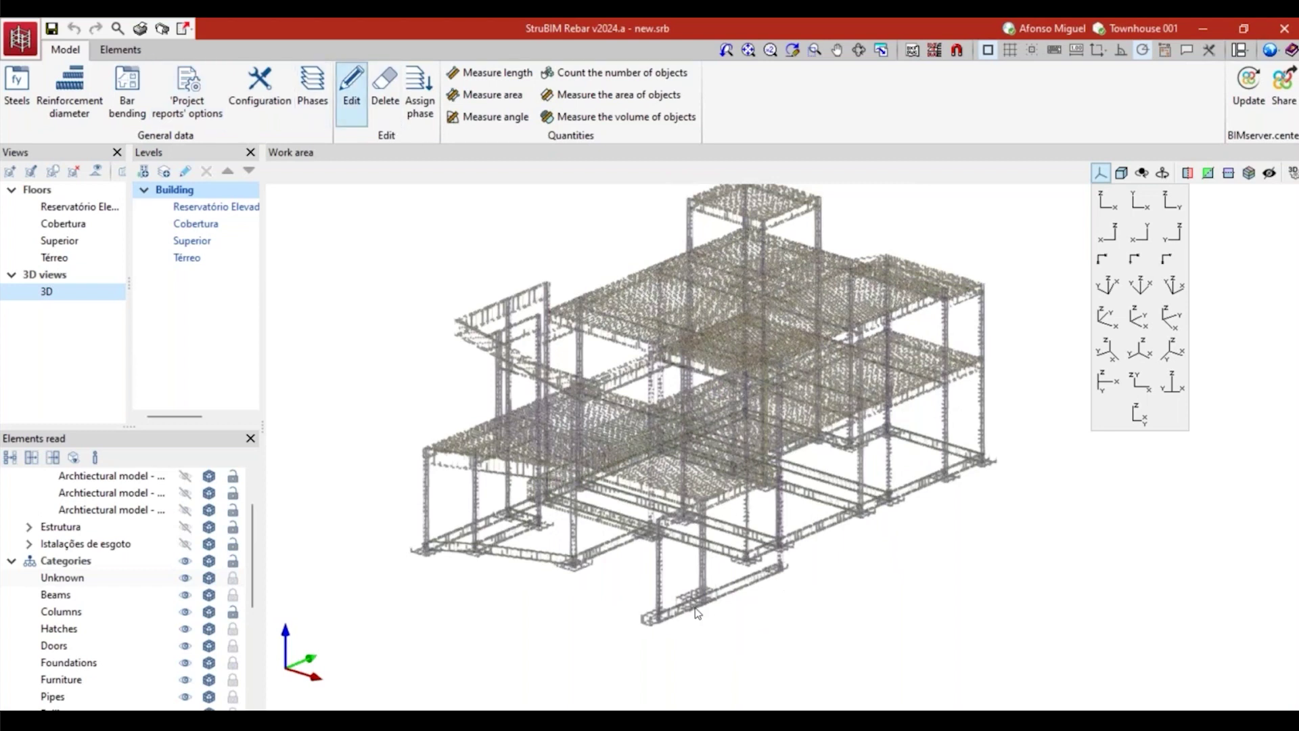
scroll(821, 538, up, 2)
scroll(820, 538, up, 3)
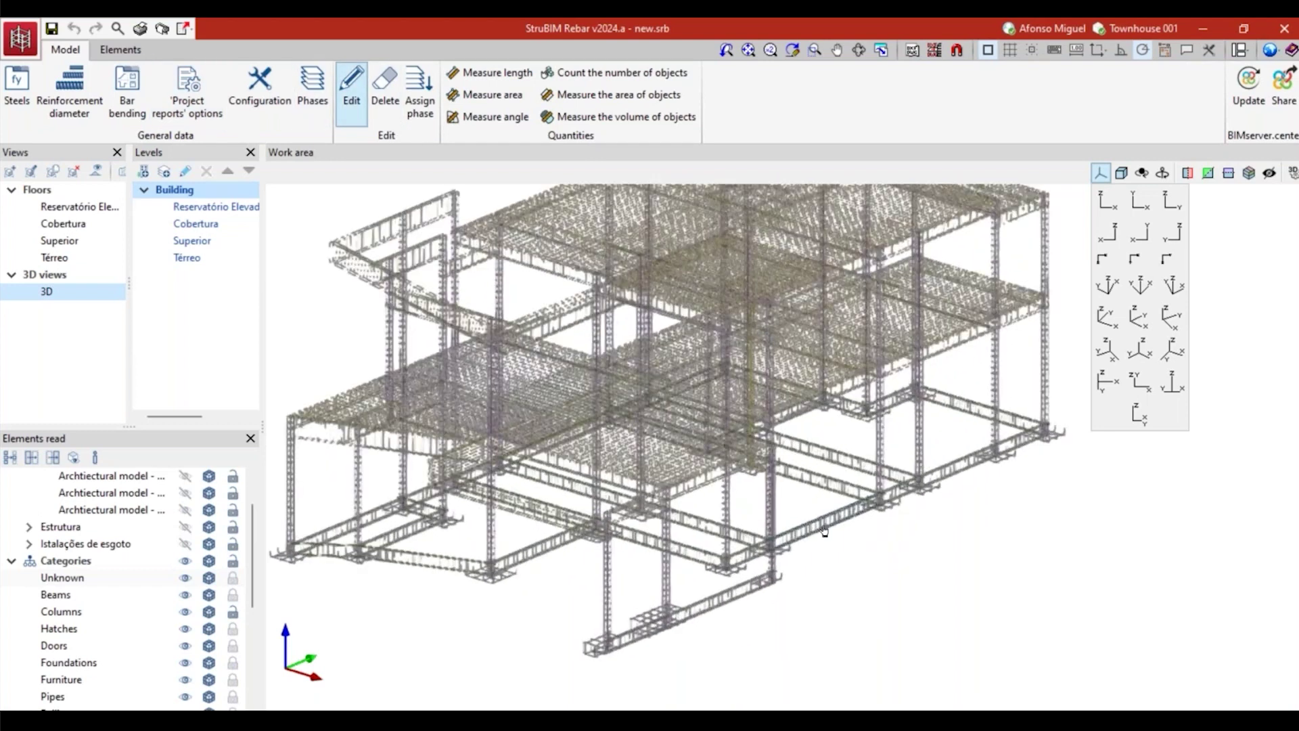
scroll(821, 538, down, 4)
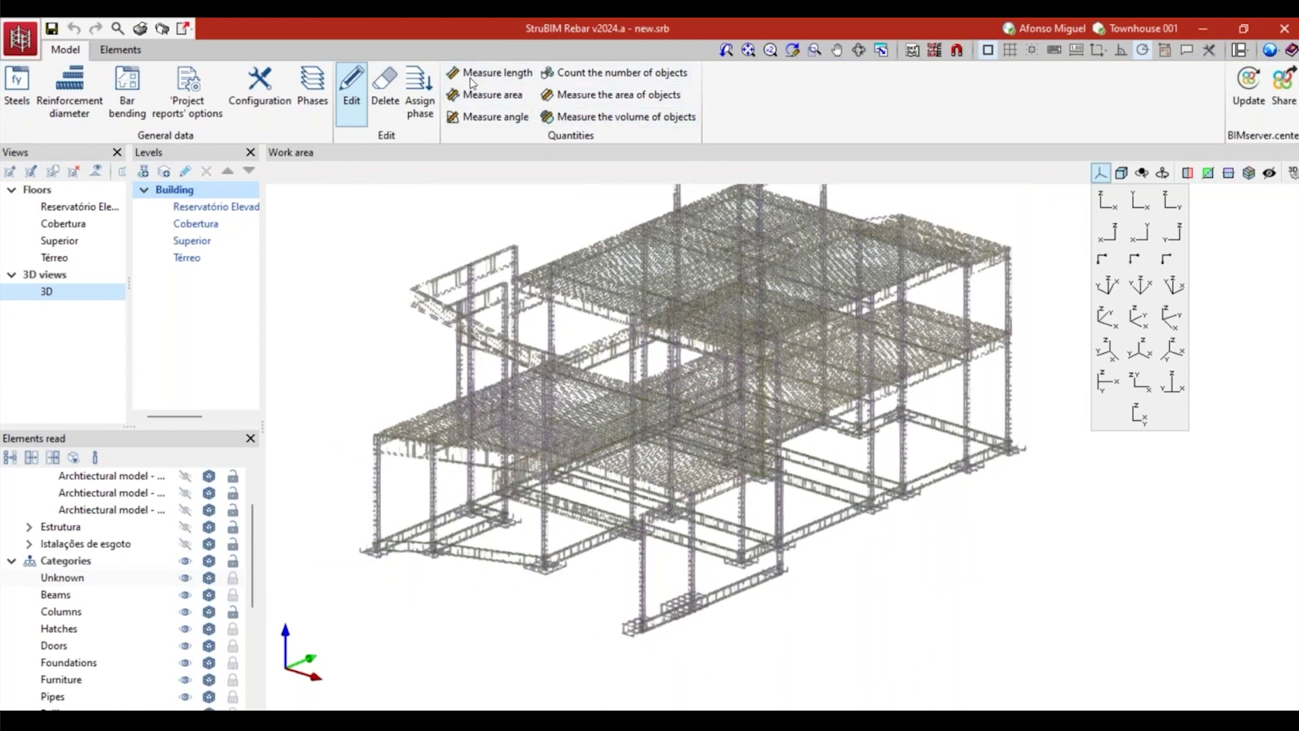
scroll(772, 224, up, 1)
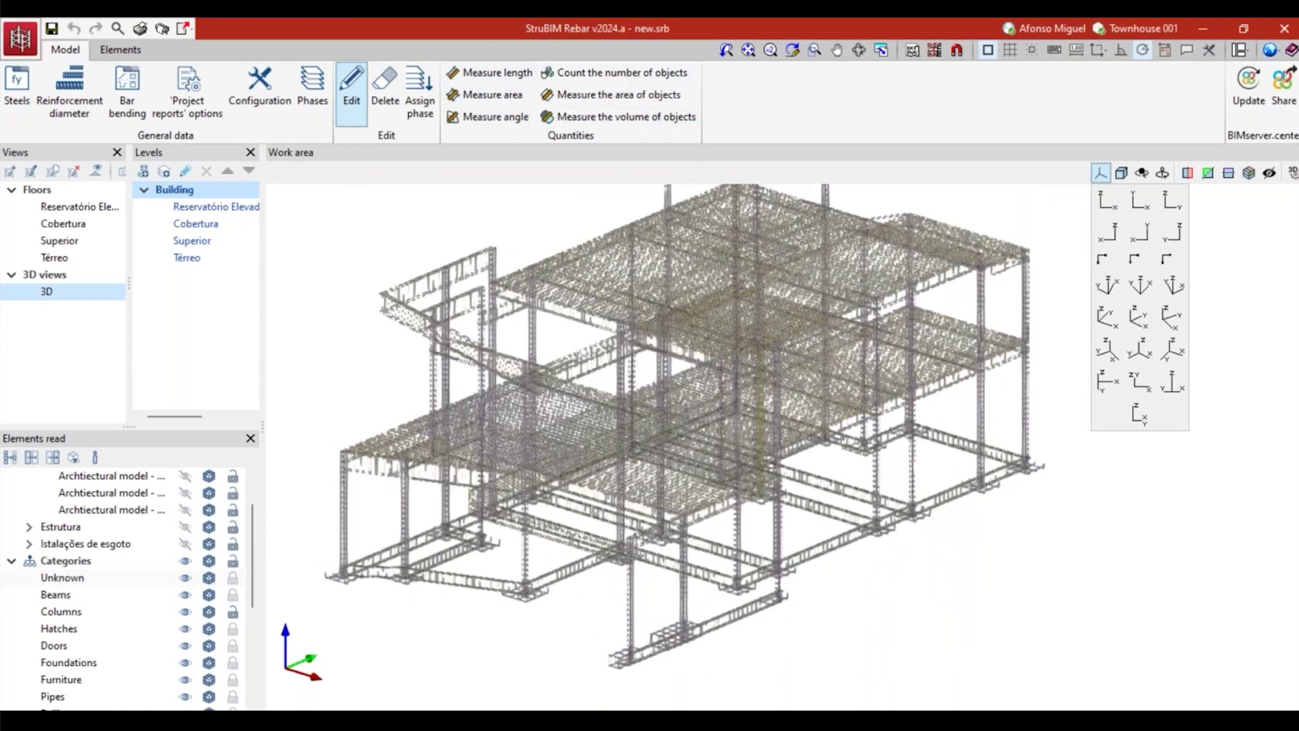
Step: Measure the length of the lowest foundation beam at the front of the building, between its two end columns
middle_drag(710, 561, 696, 523)
scroll(695, 523, up, 1)
scroll(769, 600, up, 2)
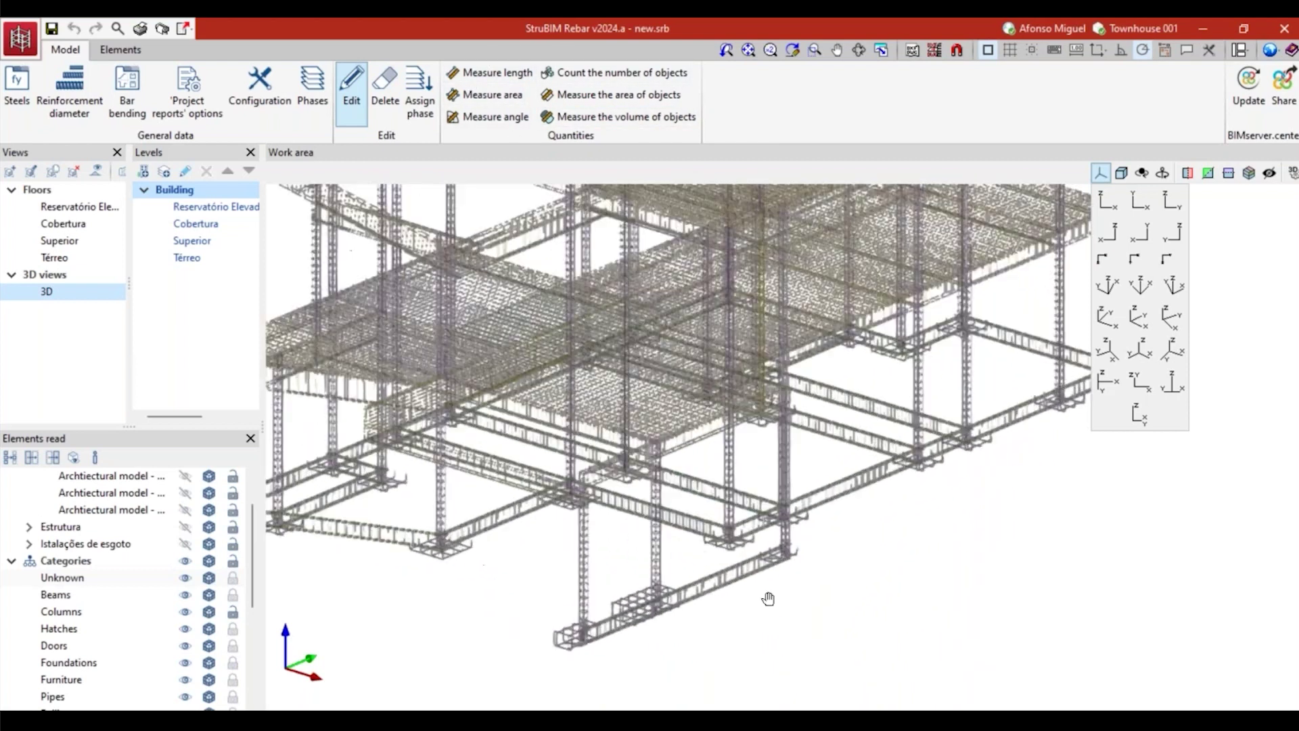
click(482, 82)
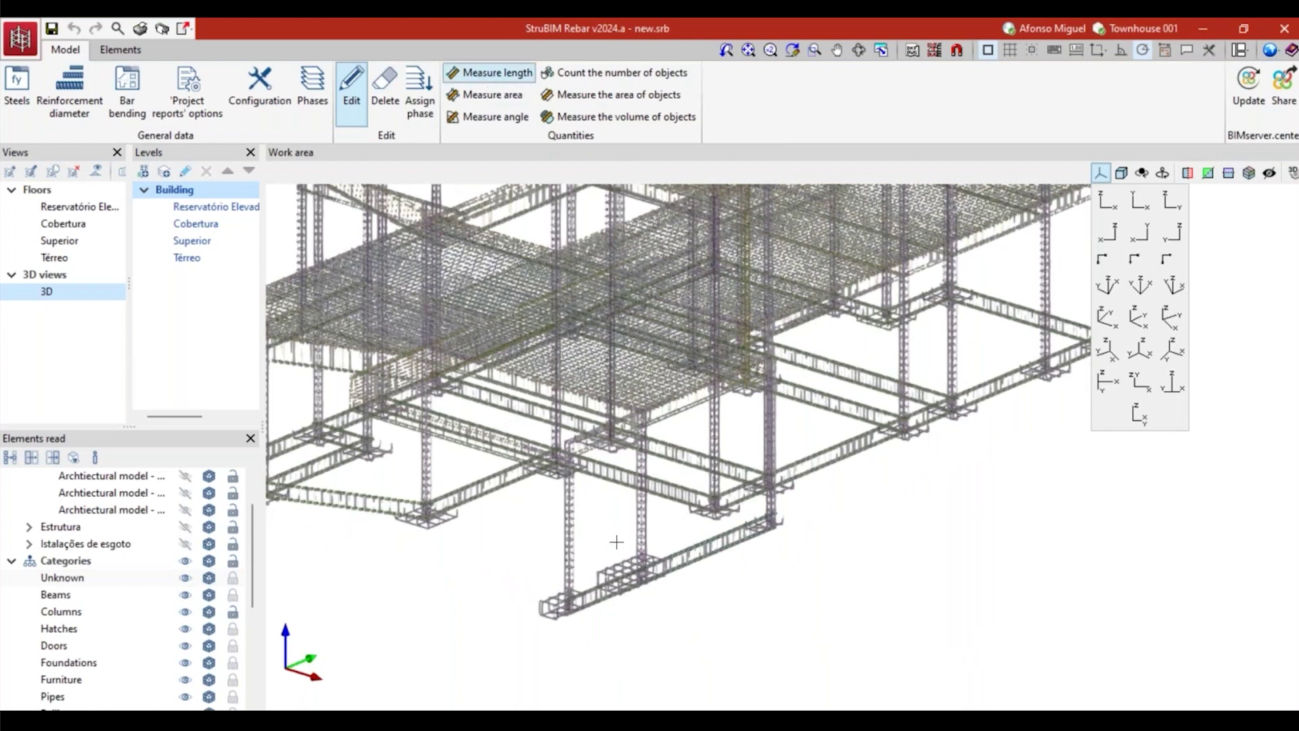
click(566, 614)
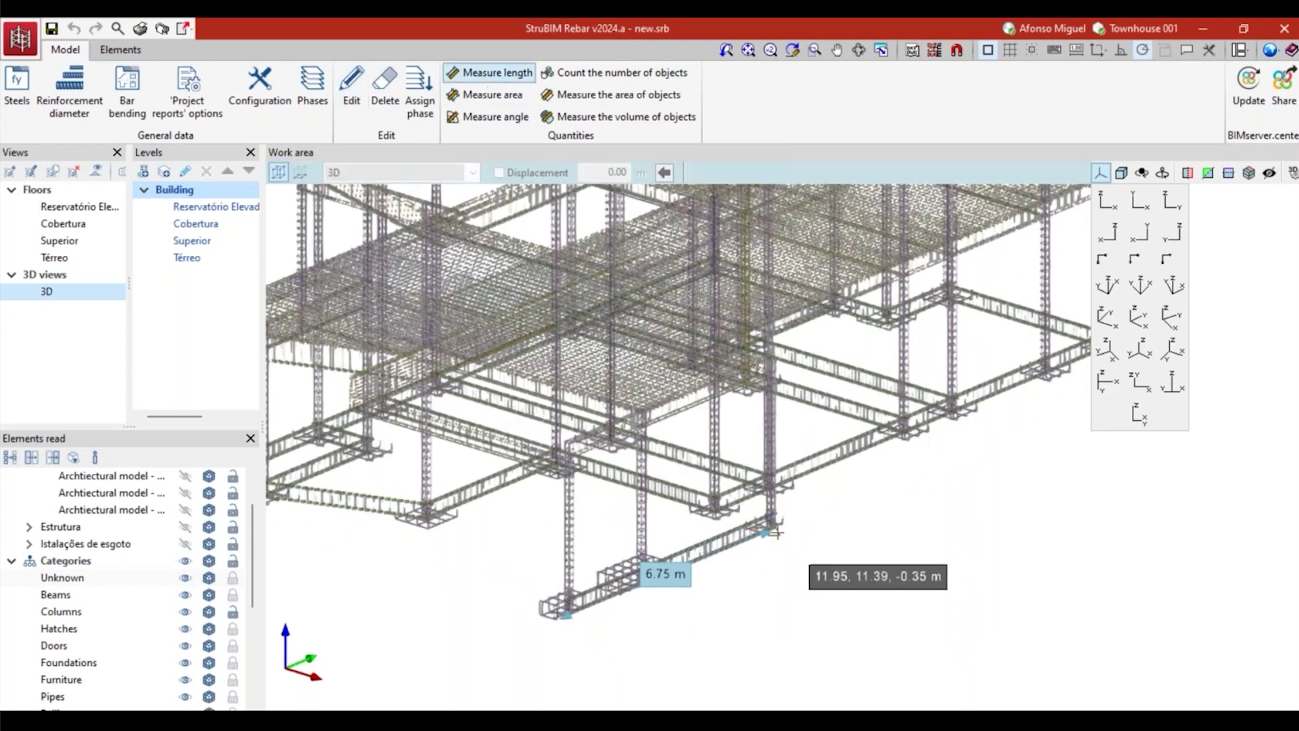
click(769, 529)
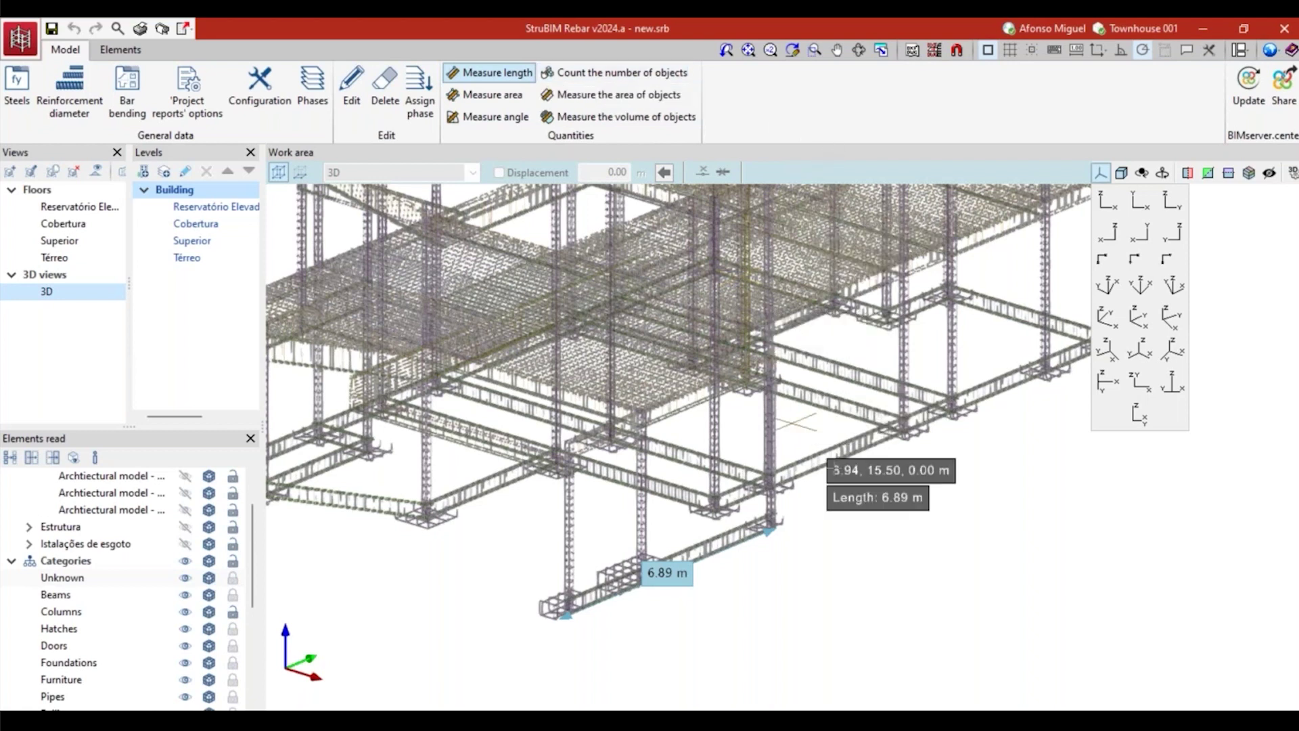
Step: Check the IFC and BVBS export options once more with the whole model in view, and leave them unused
scroll(862, 514, down, 2)
middle_drag(845, 513, 912, 549)
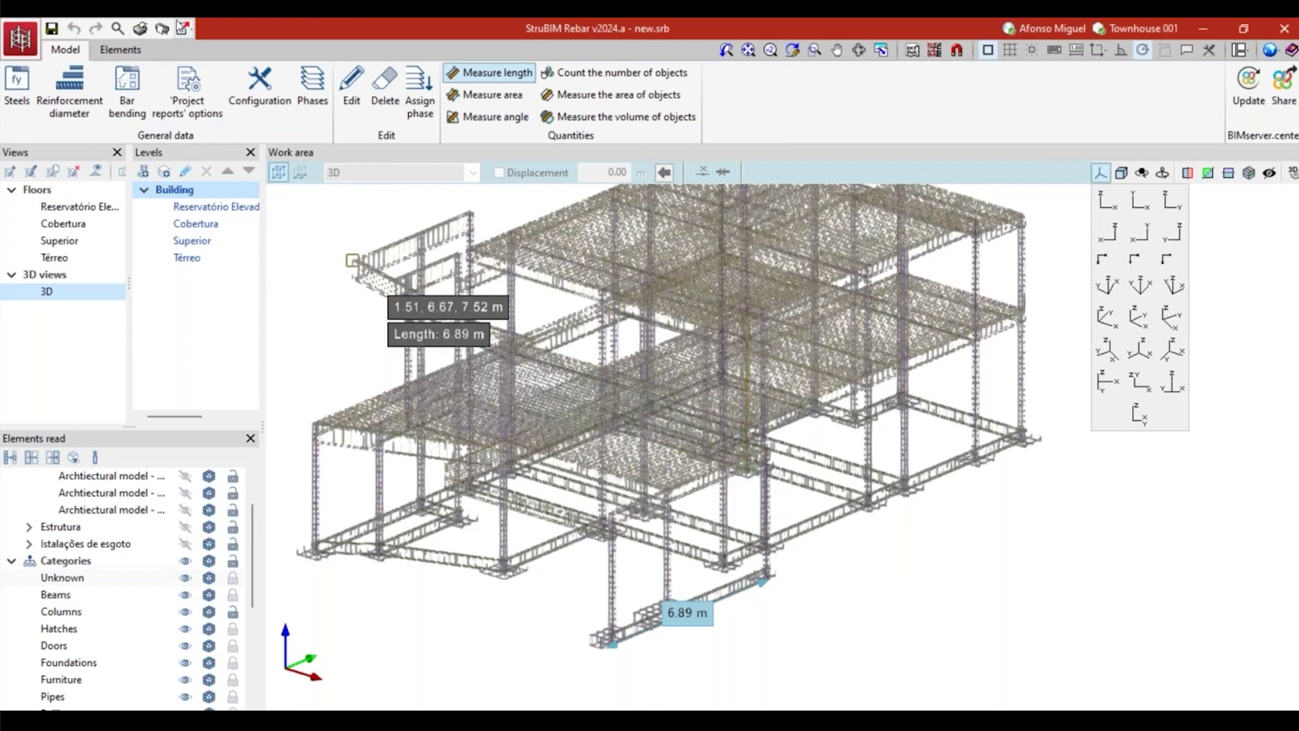
click(183, 28)
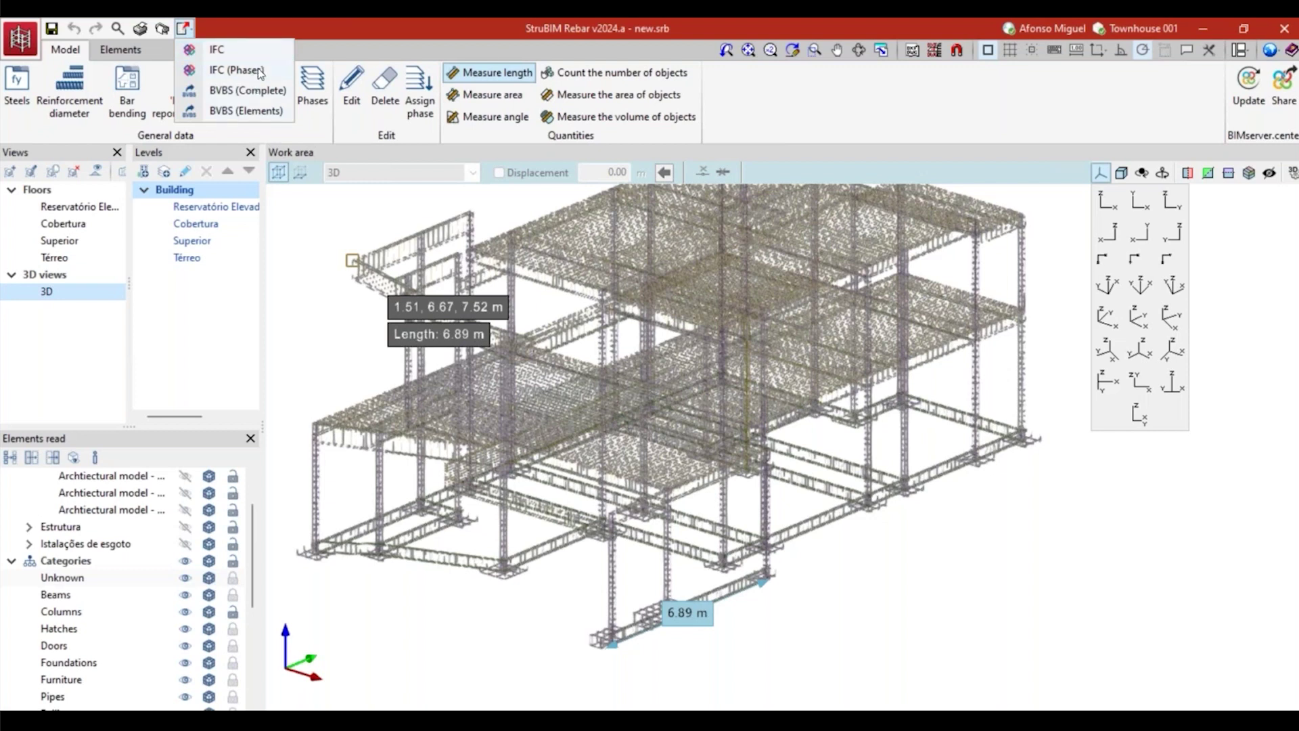
middle_drag(1030, 502, 974, 499)
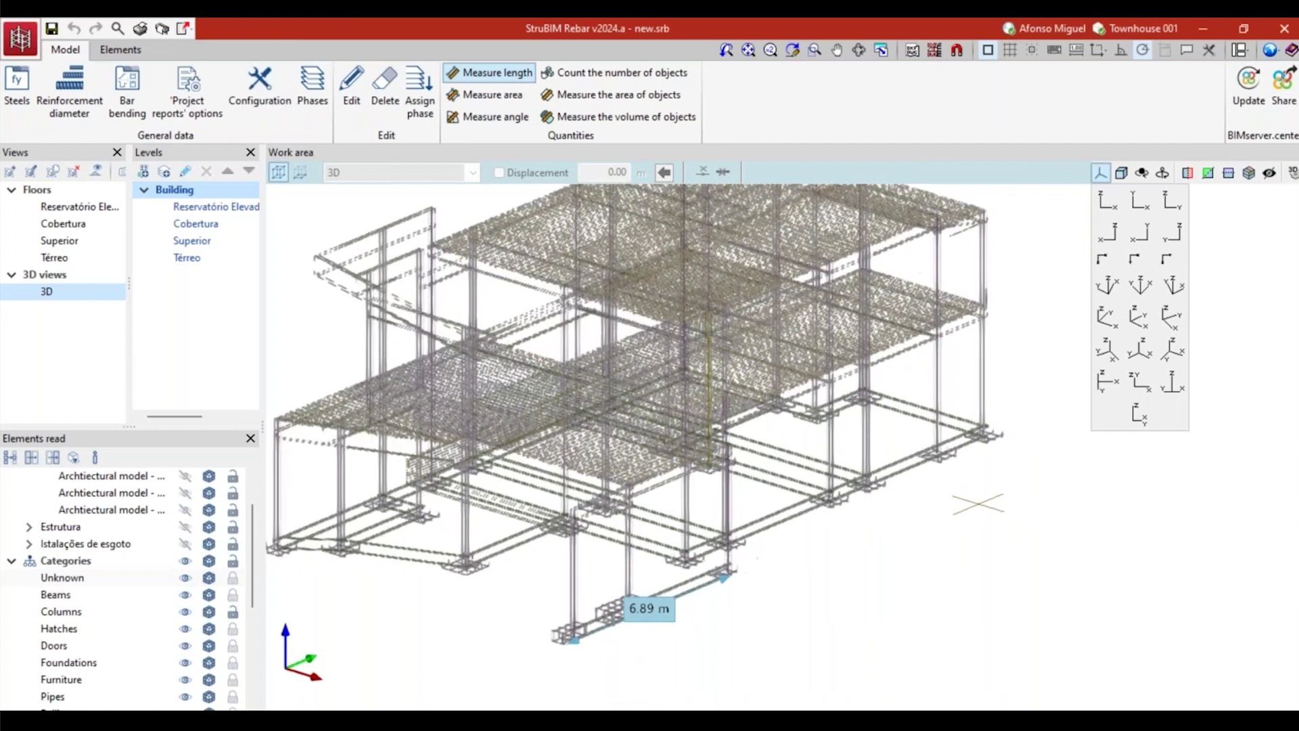
Step: Look over the BIMserver.center sharing settings with their name, description and export choices, close them without sharing, and reopen them
click(1285, 95)
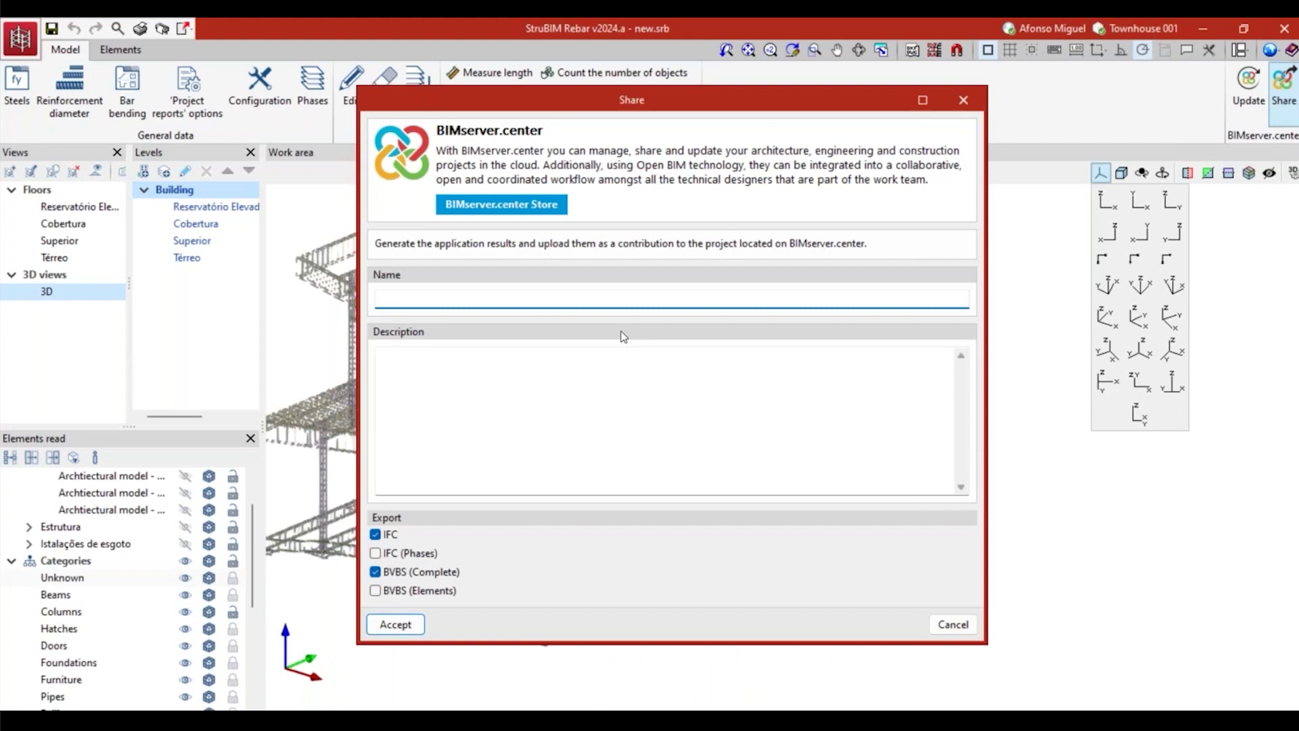
click(964, 101)
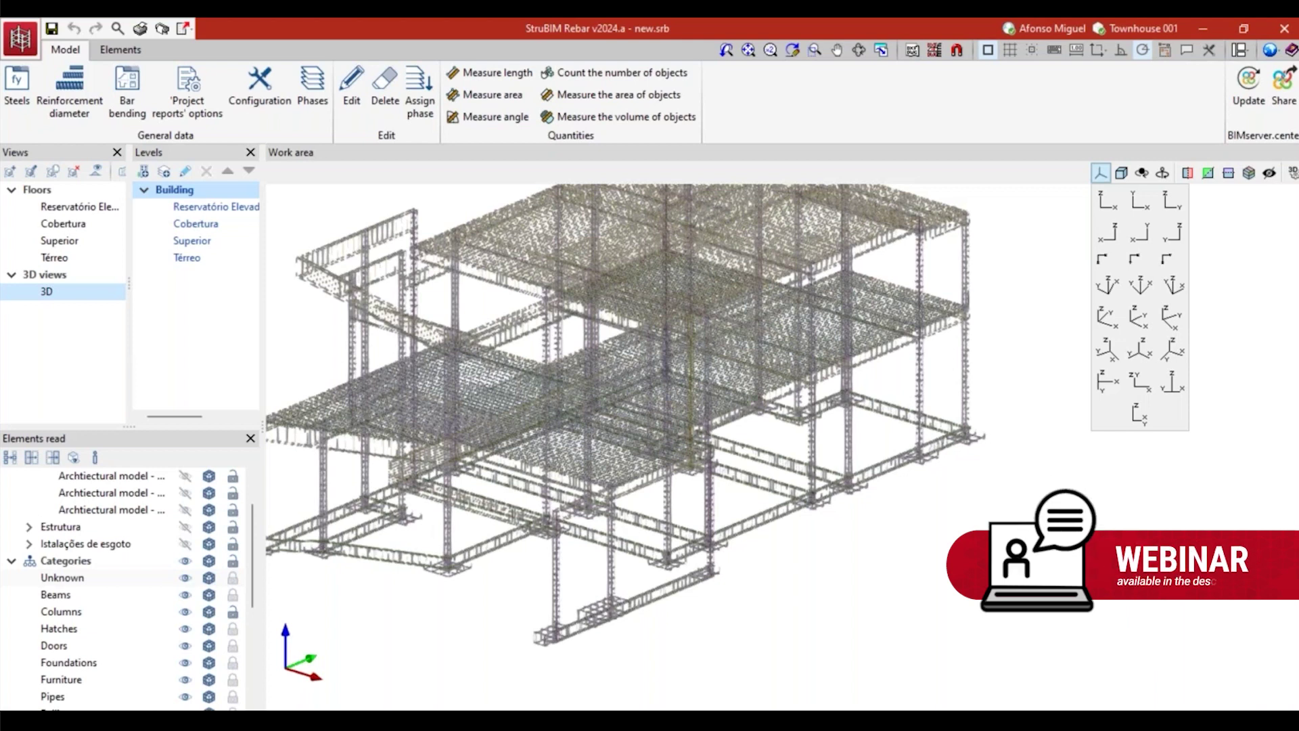
click(1283, 84)
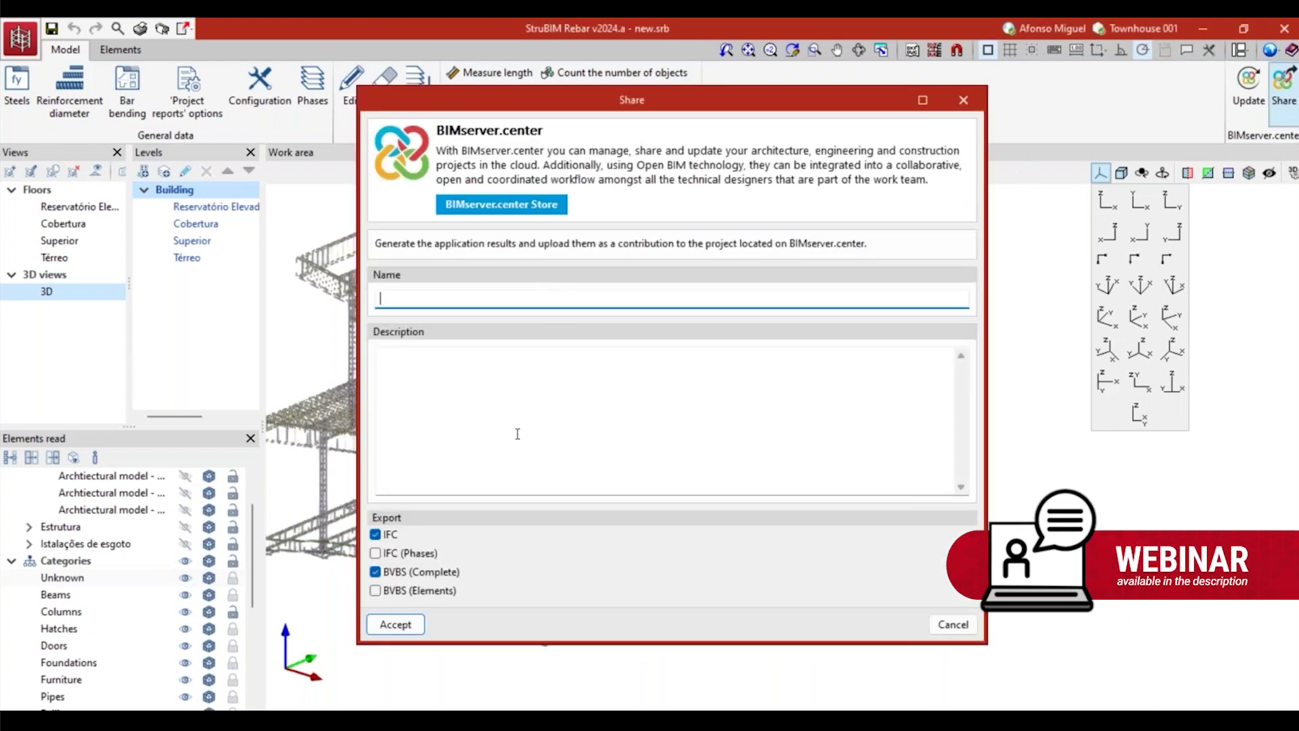